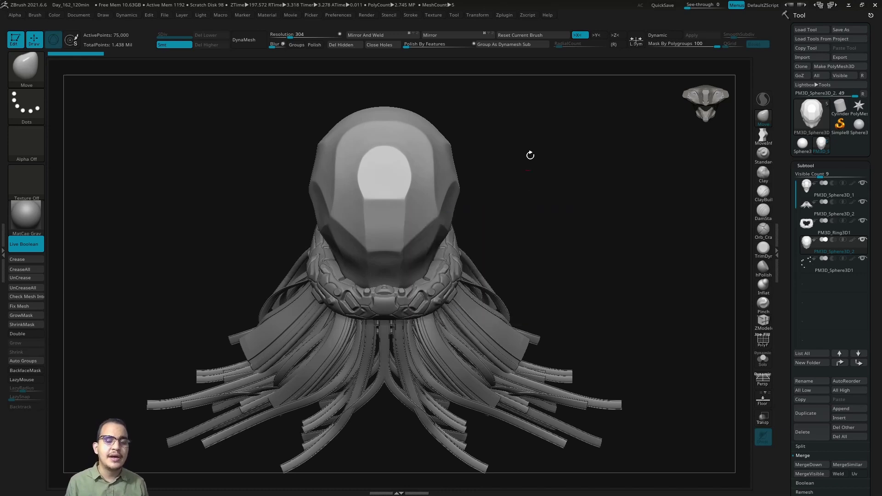
Step: Zoom in on the helmet head, view it from above, then turn back toward the front
ctrl+right_drag(525, 181, 434, 215)
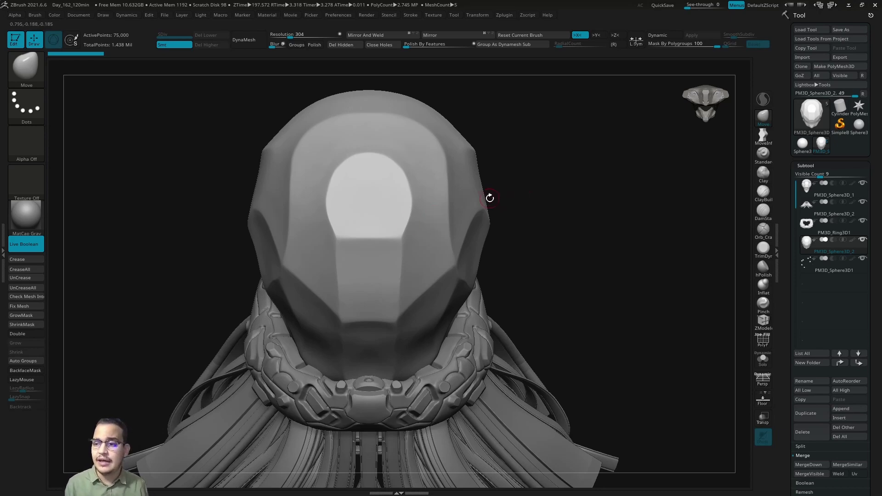
drag(560, 260, 508, 279)
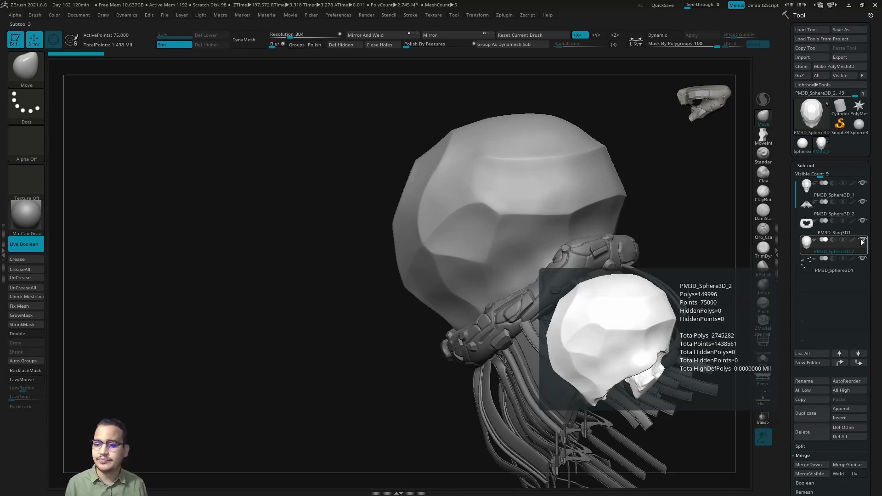
drag(525, 232, 745, 233)
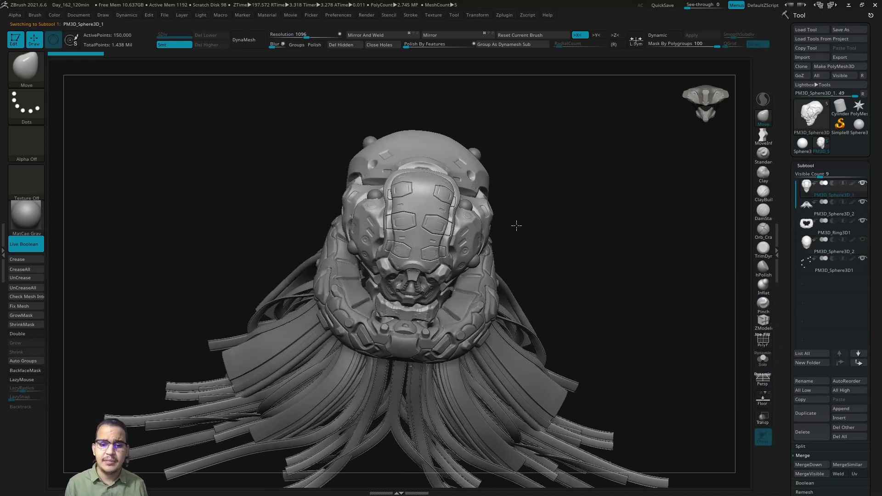
Step: Select the smooth shell PM3D_Sphere3D_2 and orbit and pan to a symmetric front view
scroll(515, 226, up, 5)
mouse_move(516, 226)
mouse_down()
mouse_move(428, 225)
mouse_move(440, 274)
mouse_move(383, 233)
mouse_move(371, 211)
mouse_move(416, 256)
mouse_move(396, 253)
mouse_move(403, 210)
mouse_move(407, 232)
mouse_up()
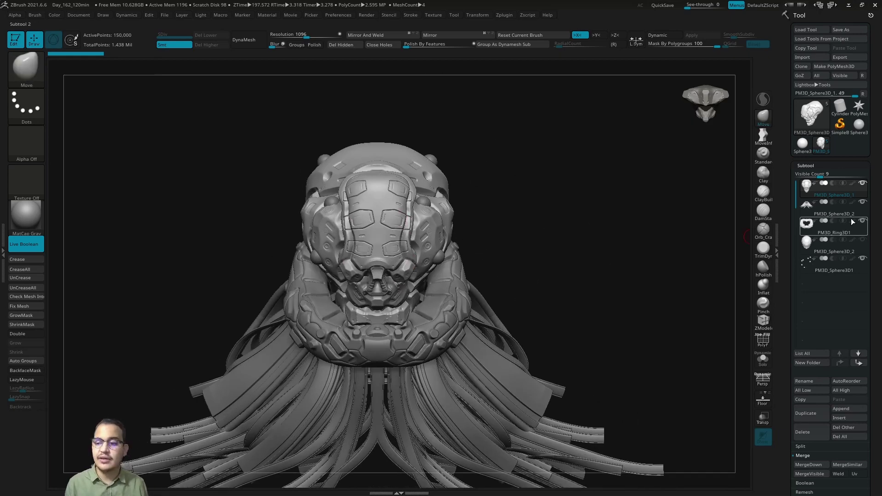
click(865, 244)
mouse_move(506, 244)
mouse_down()
mouse_move(445, 213)
mouse_move(441, 238)
mouse_up()
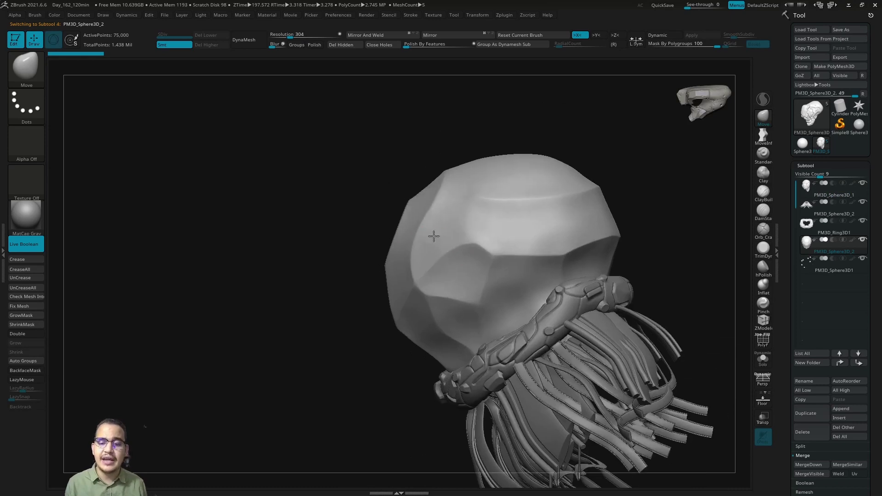
shift+drag(430, 181, 455, 256)
alt+drag(418, 300, 449, 246)
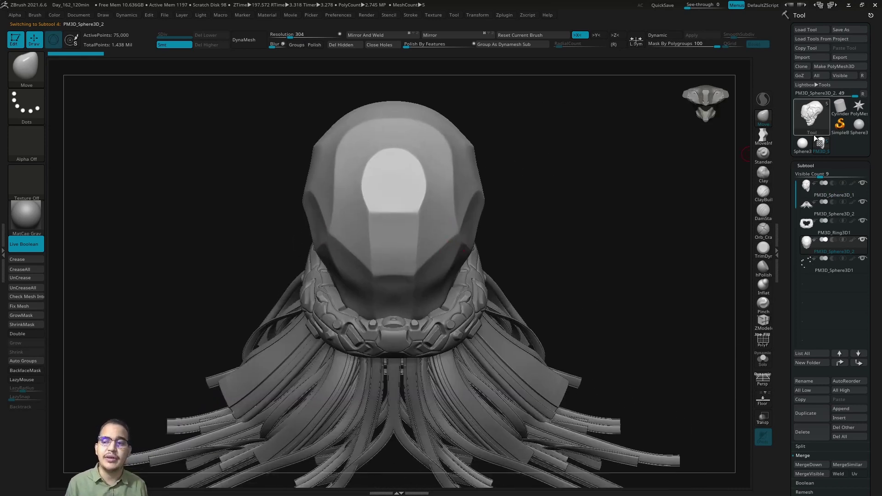
Step: Create an editable PolyMesh3D from Sphere3D with the PolyF wireframe shown
click(858, 131)
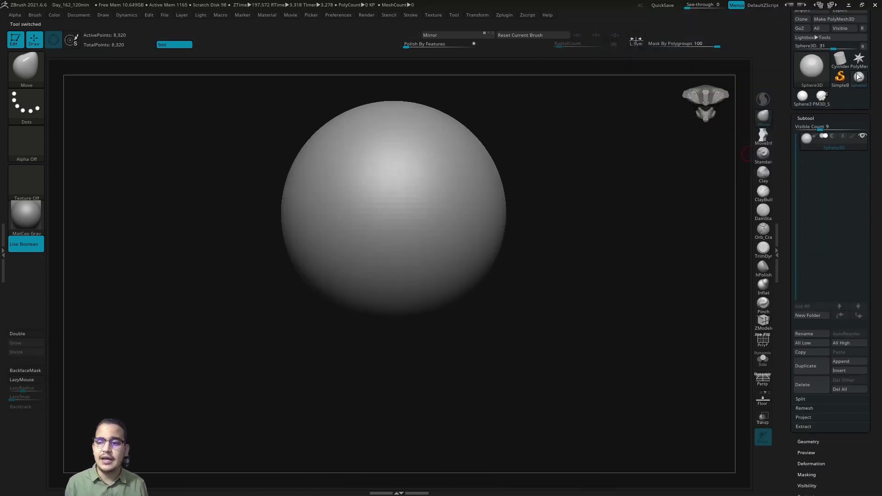
key(shift+f)
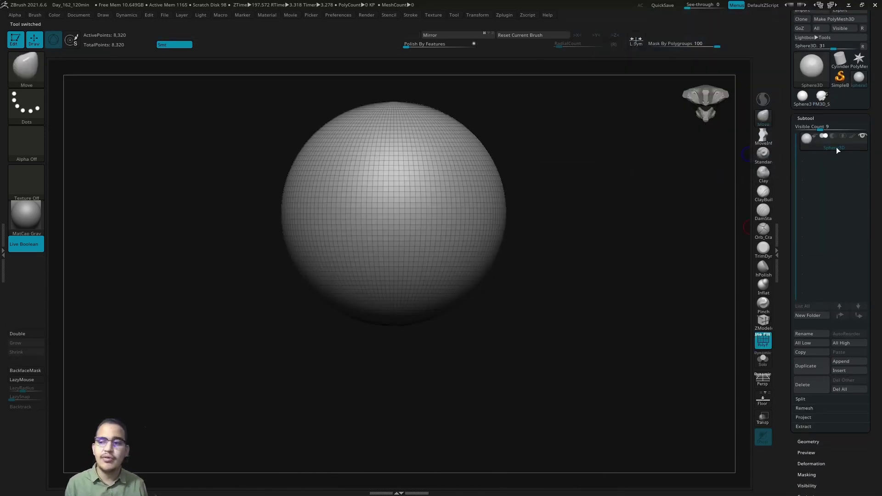
click(801, 100)
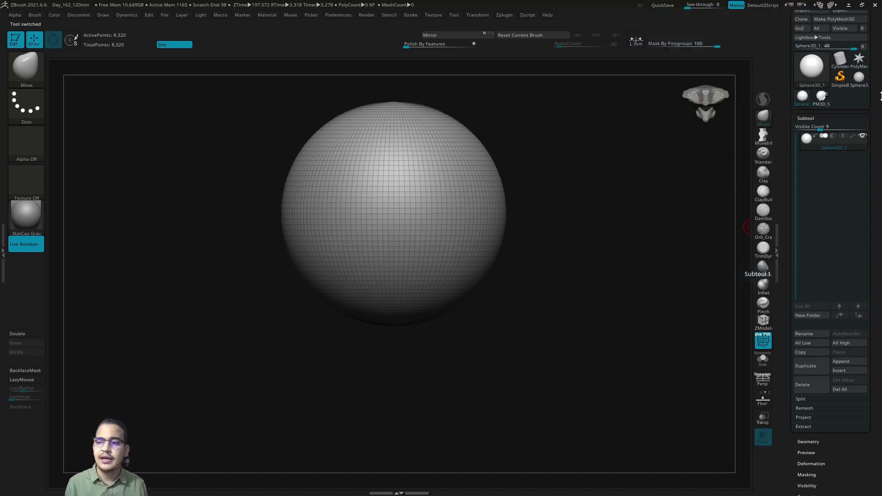
click(840, 68)
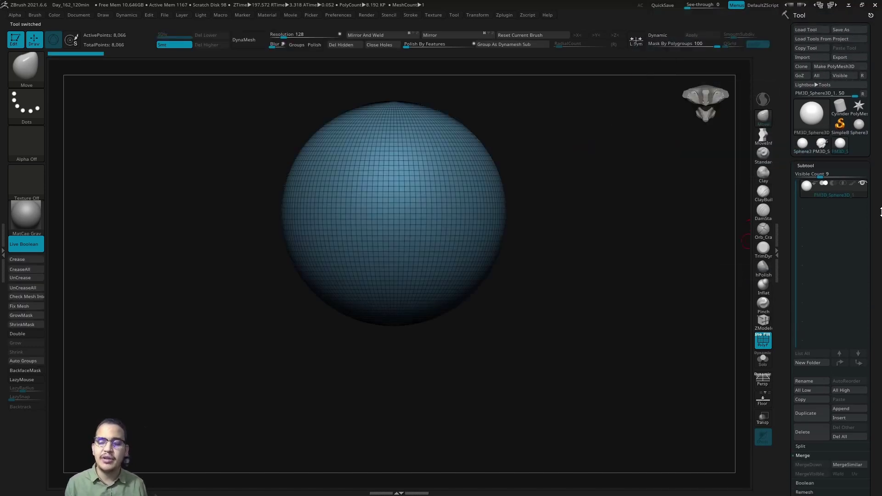
Step: Reset the mesh with Initialize > QGrid into a flat 2×2 quad plane
scroll(851, 212, down, 3)
scroll(841, 212, down, 3)
scroll(835, 212, down, 3)
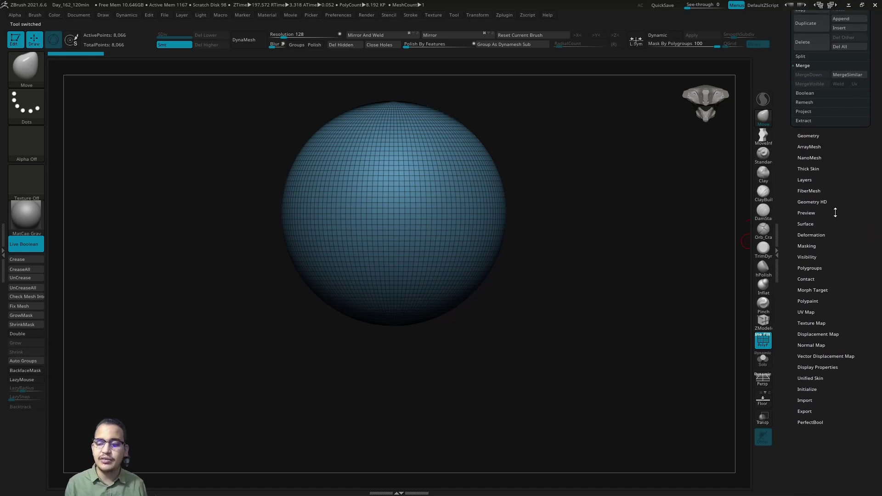
click(807, 389)
scroll(865, 344, down, 5)
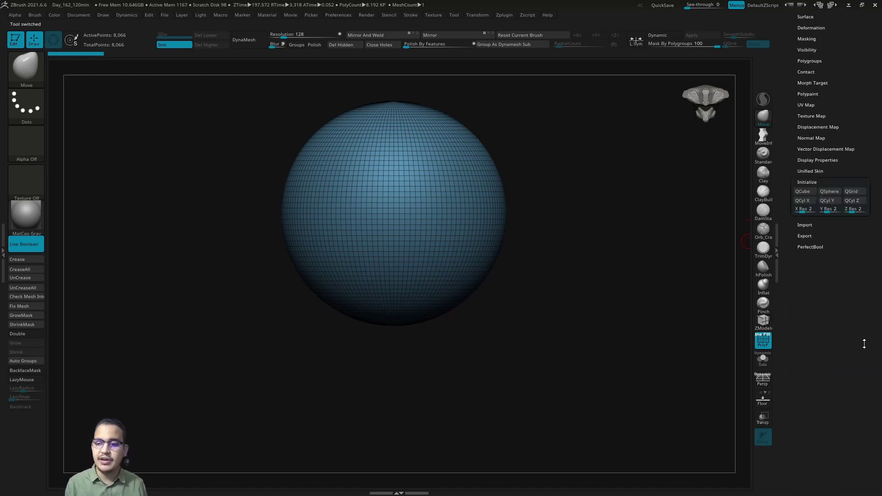
click(853, 191)
Step: Face the plane straight on and expand its Geometry and crease/bevel settings
drag(469, 258, 460, 264)
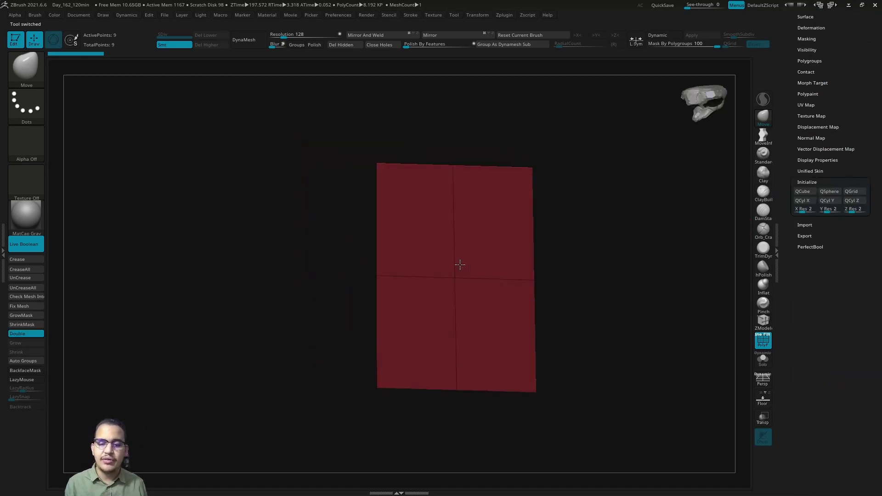
shift+right_drag(460, 265, 442, 313)
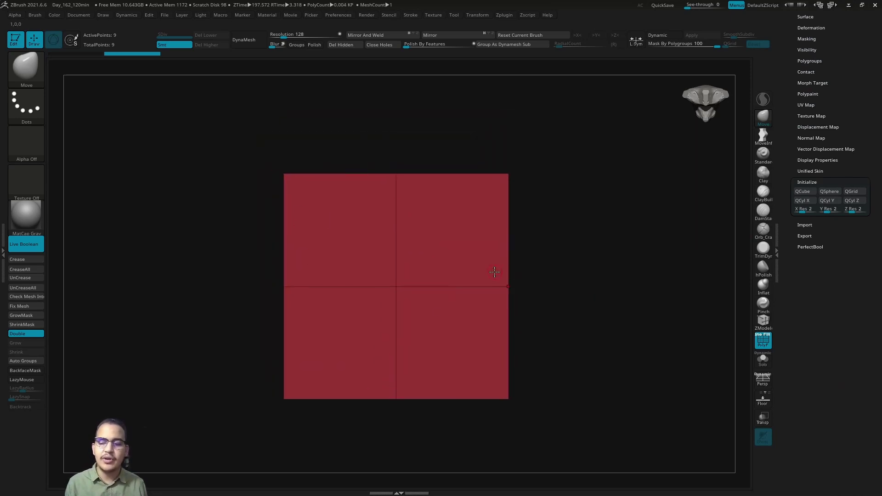
alt+right_drag(495, 272, 548, 269)
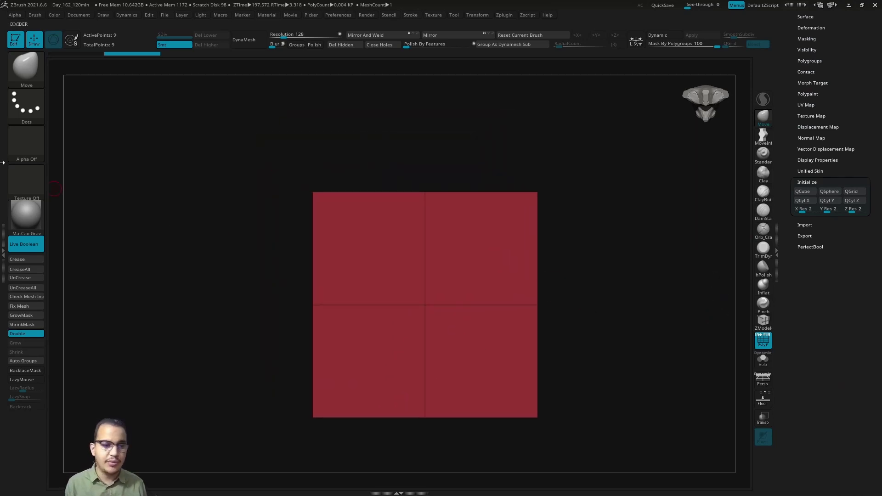
drag(875, 54, 875, 248)
click(809, 122)
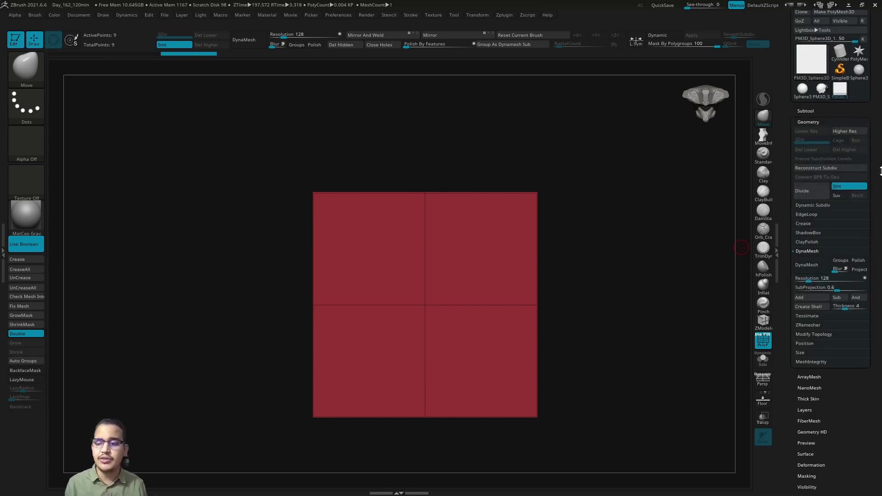
click(804, 224)
alt+drag(616, 234, 594, 240)
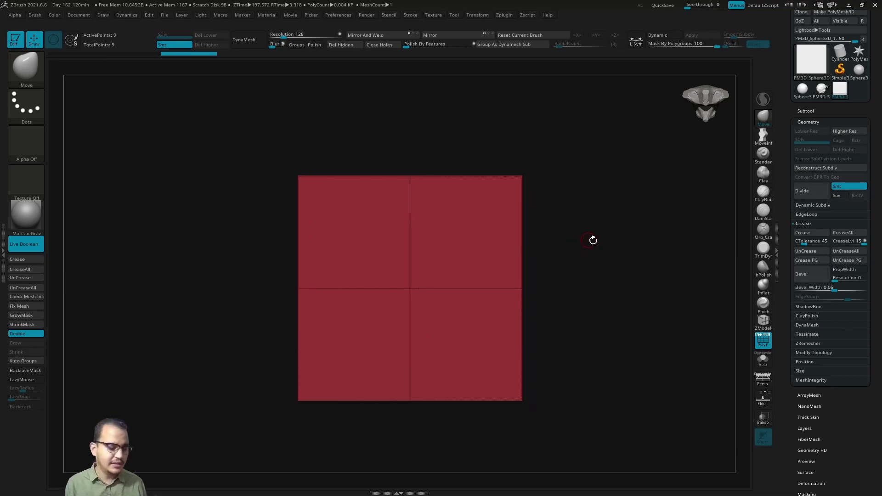
Step: Subdivide the plane repeatedly up to SDiv 8, rounding it into a rounded square
key(ctrl)
key(ctrl+d)
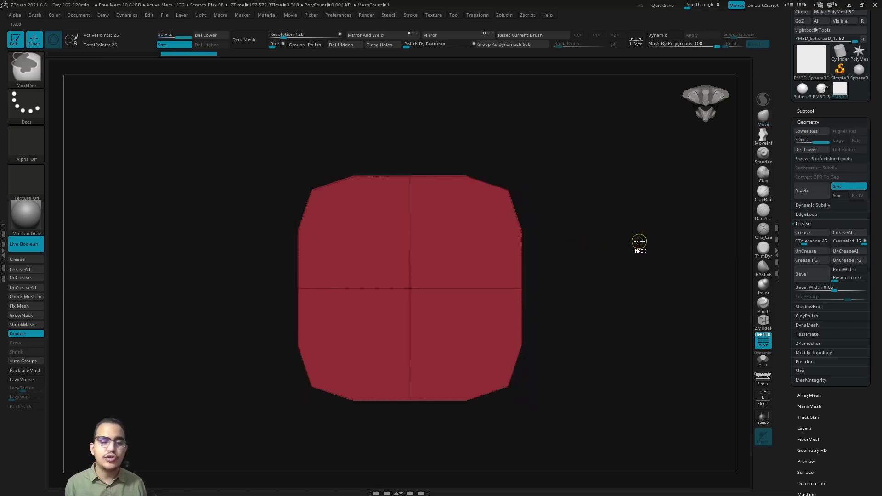
key(ctrl+d)
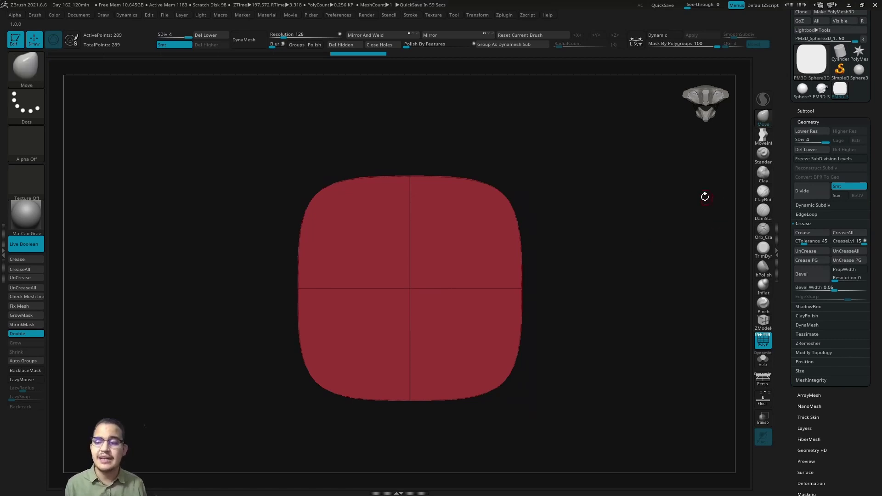
click(807, 196)
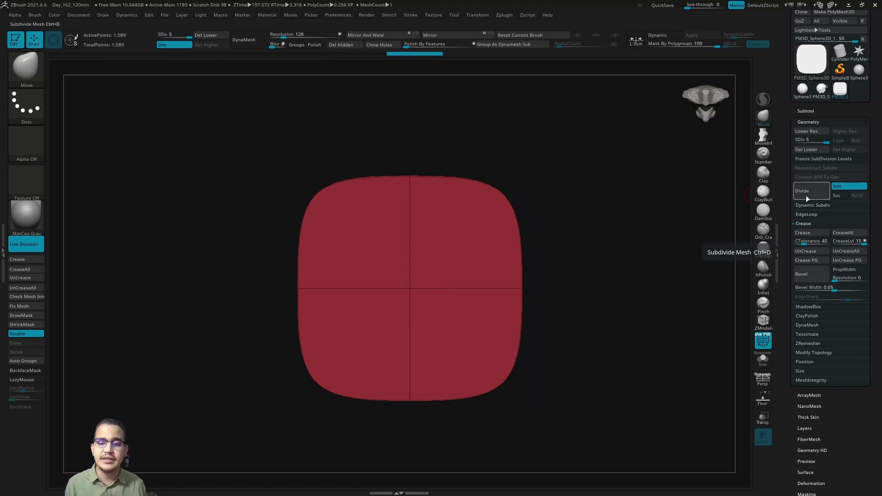
click(807, 197)
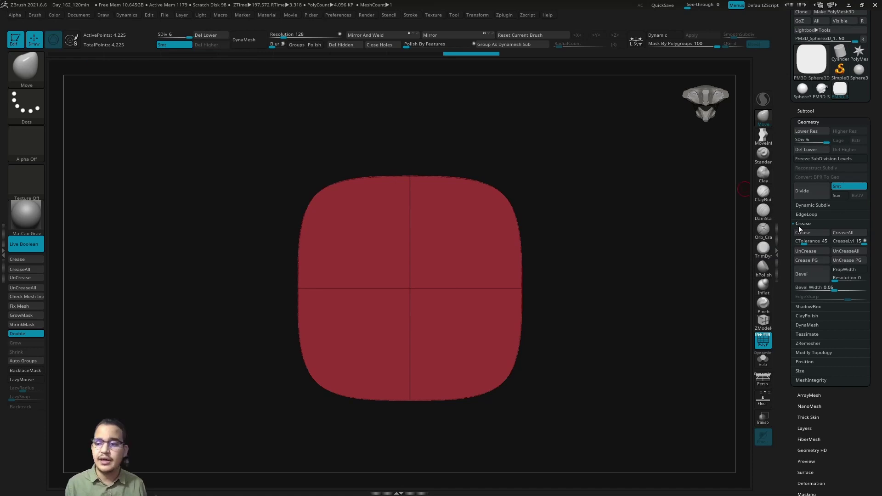
key(ctrl+d)
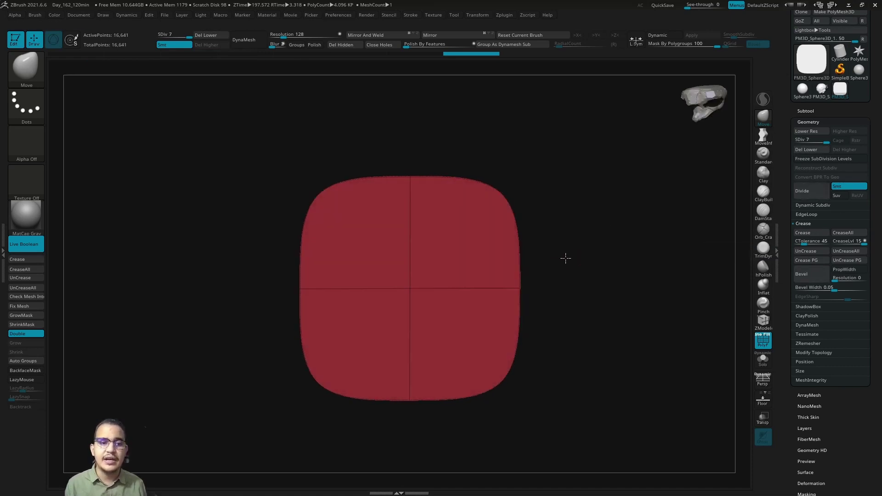
mouse_move(565, 257)
mouse_down()
mouse_move(558, 205)
mouse_move(426, 127)
mouse_up()
key(ctrl)
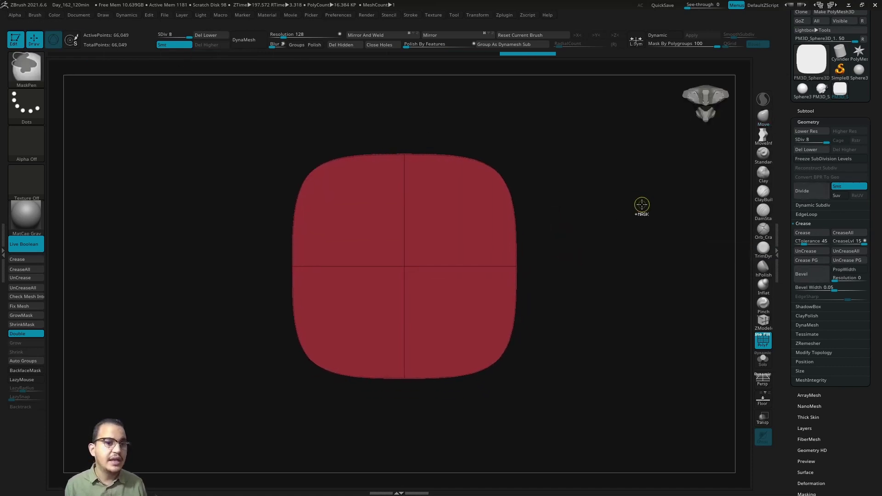
Step: Delete the panel's lower subdivision levels, return to a front view and hide the wireframe
click(208, 37)
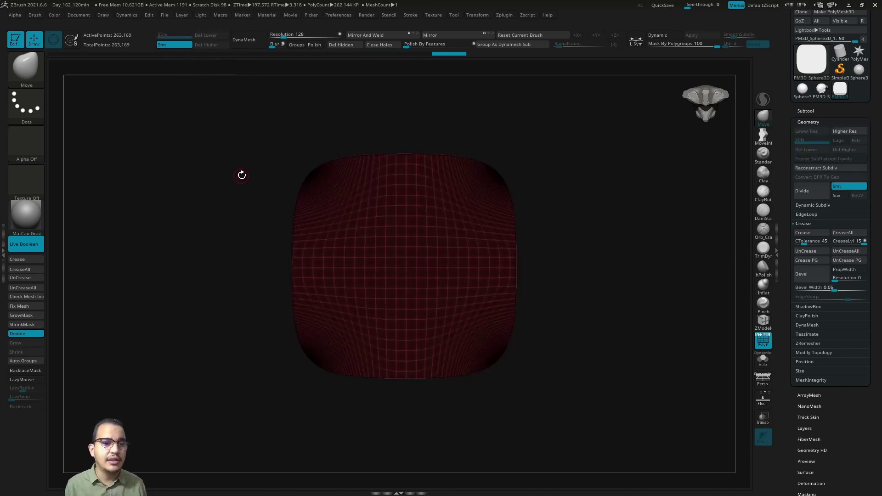
mouse_move(242, 175)
mouse_down()
mouse_move(203, 161)
mouse_move(246, 153)
mouse_move(362, 240)
mouse_up()
key(shift+f)
Step: Paint several trial mirrored mask strokes across the panel and undo each one
mouse_move(294, 298)
ctrl+mouse_down()
mouse_move(305, 190)
mouse_move(366, 239)
mouse_move(400, 312)
ctrl+mouse_up()
key(ctrl+z)
mouse_move(298, 324)
ctrl+mouse_down()
mouse_move(256, 197)
mouse_move(362, 286)
ctrl+mouse_up()
key(ctrl+z)
mouse_move(324, 368)
ctrl+mouse_down()
mouse_move(239, 234)
mouse_move(412, 236)
mouse_move(487, 278)
ctrl+mouse_up()
key(ctrl+z)
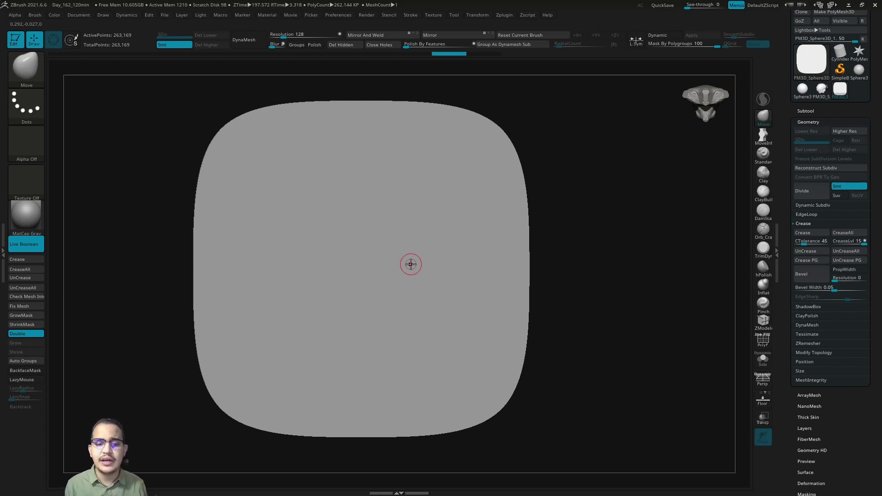
mouse_move(313, 361)
ctrl+mouse_down()
mouse_move(264, 289)
mouse_move(366, 284)
mouse_move(423, 211)
mouse_move(473, 382)
ctrl+mouse_up()
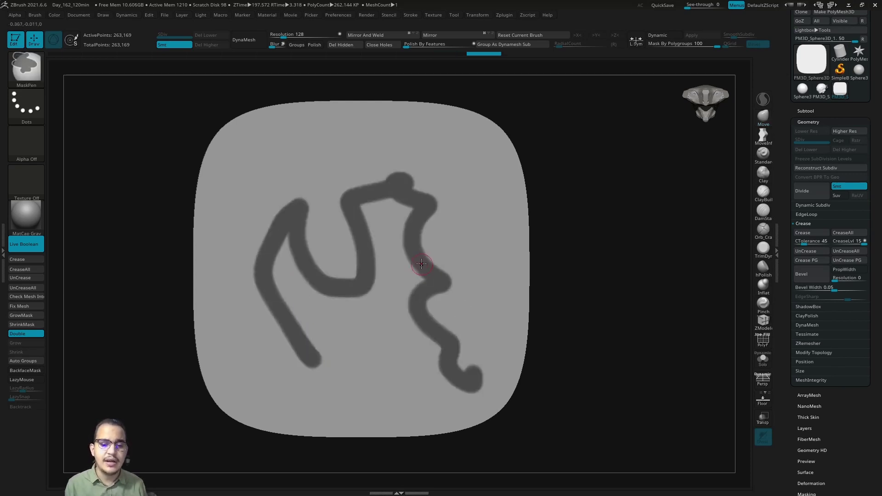
key(ctrl+z)
mouse_move(270, 208)
ctrl+mouse_down()
mouse_move(329, 343)
mouse_move(345, 197)
ctrl+mouse_up()
key(ctrl+z)
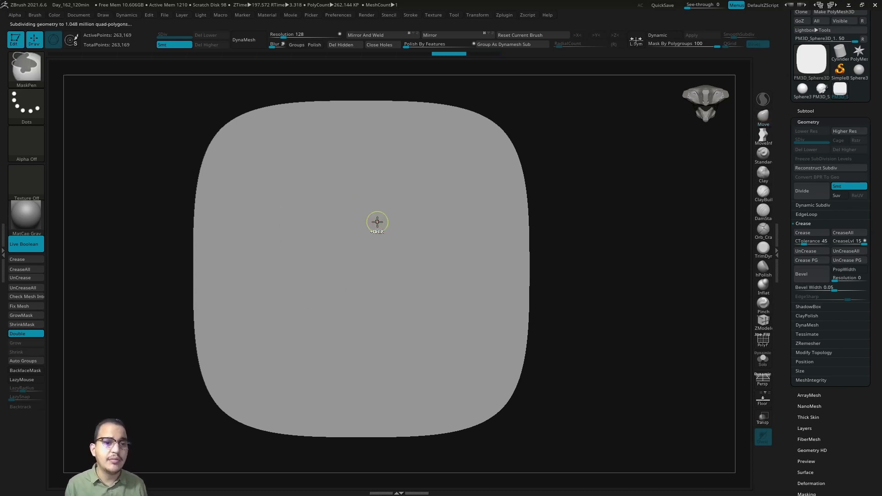
Step: Subdivide the panel to about 1.05 million points and switch brushes with B-M-V
key(ctrl+d)
mouse_move(331, 352)
ctrl+mouse_down()
mouse_move(328, 148)
mouse_move(389, 344)
ctrl+mouse_up()
key(ctrl+shift+a)
key(b)
key(m)
key(v)
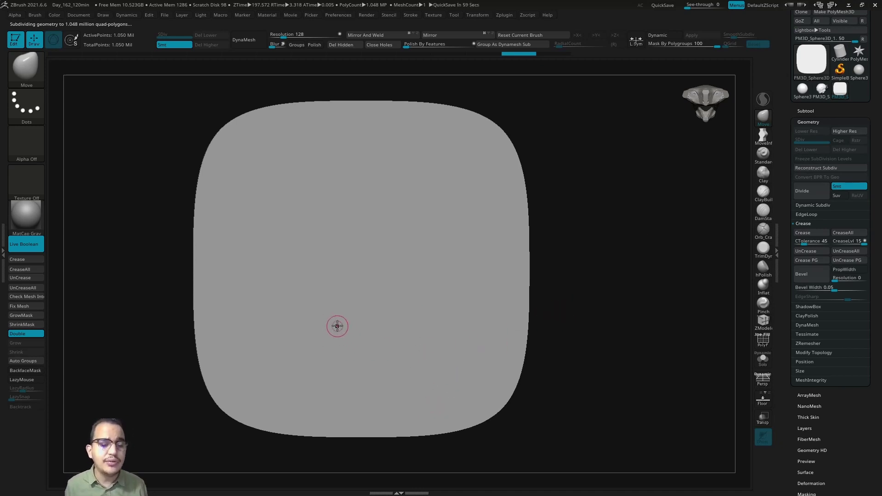
Step: Adjust the Draw Size, test mirrored mask curves, then undo and clear them
key(s)
drag(321, 390, 246, 204)
key(ctrl+z)
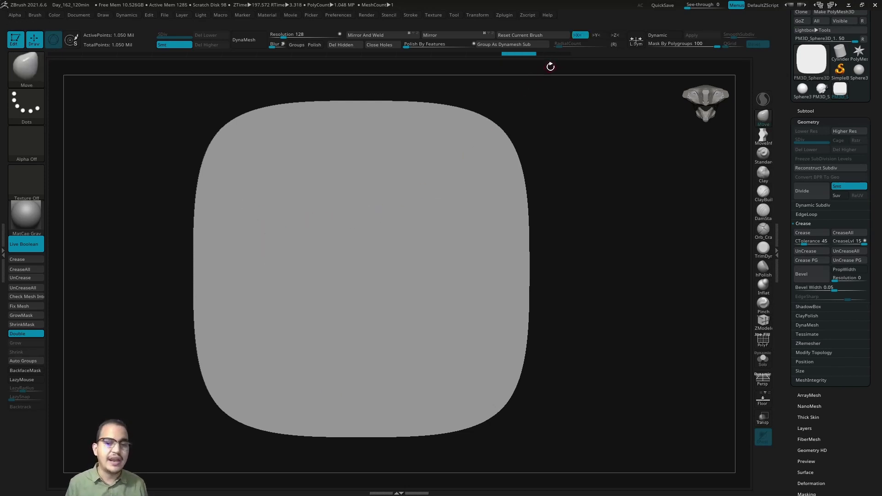
mouse_move(310, 393)
ctrl+mouse_down()
mouse_move(297, 184)
mouse_move(361, 329)
ctrl+mouse_up()
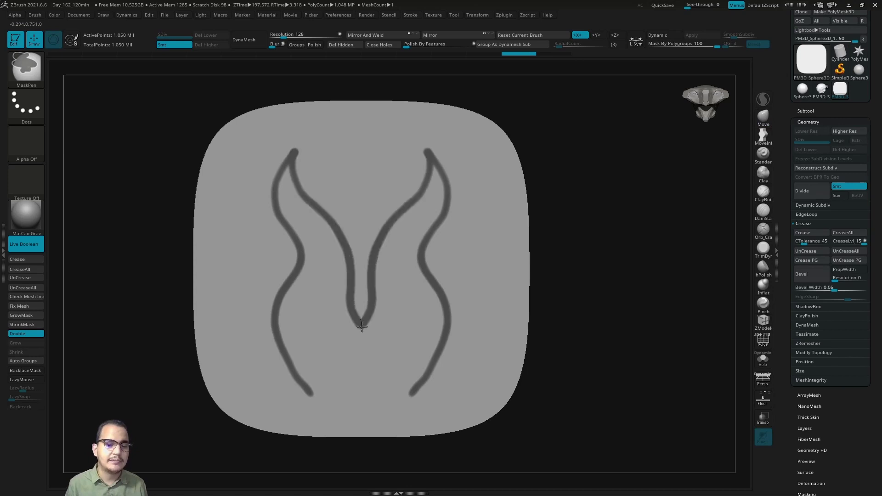
mouse_move(321, 285)
ctrl+mouse_down()
mouse_move(306, 183)
mouse_move(342, 131)
mouse_move(448, 400)
mouse_move(477, 294)
mouse_move(397, 250)
ctrl+mouse_up()
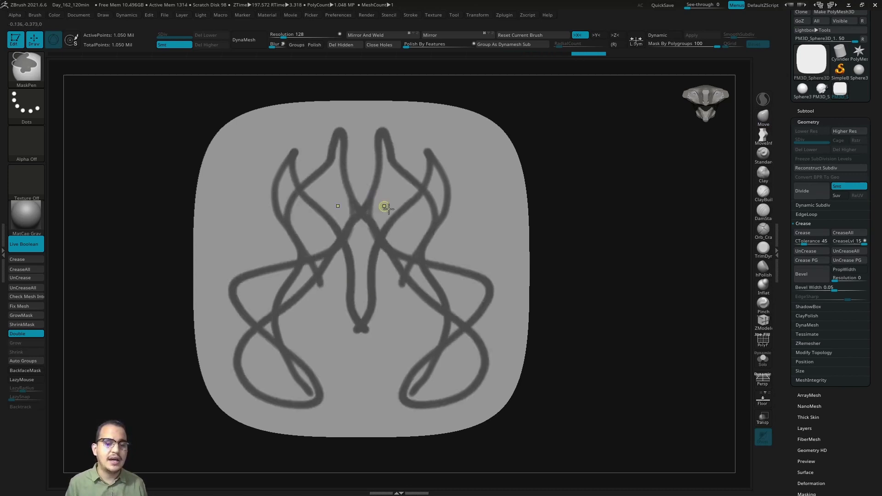
key(ctrl+z)
key(ctrl+shift+a)
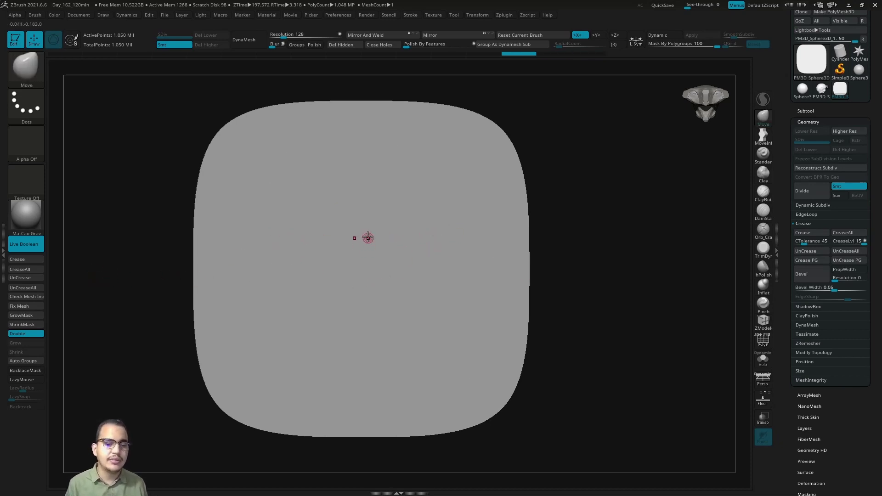
Step: Mask another mirrored pair of curves, then Ctrl-drag on empty canvas to clear it
alt+right_drag(368, 237, 371, 227)
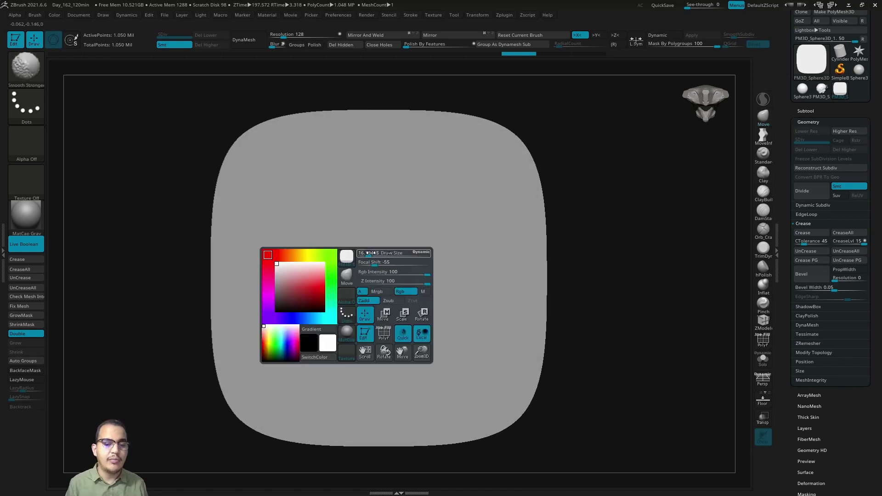
ctrl+drag(338, 207, 323, 316)
ctrl+drag(323, 281, 321, 281)
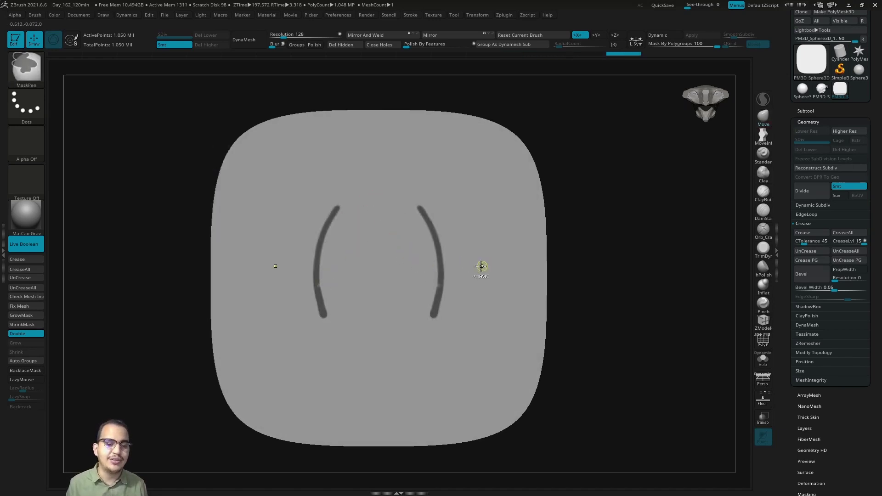
ctrl+drag(593, 260, 587, 242)
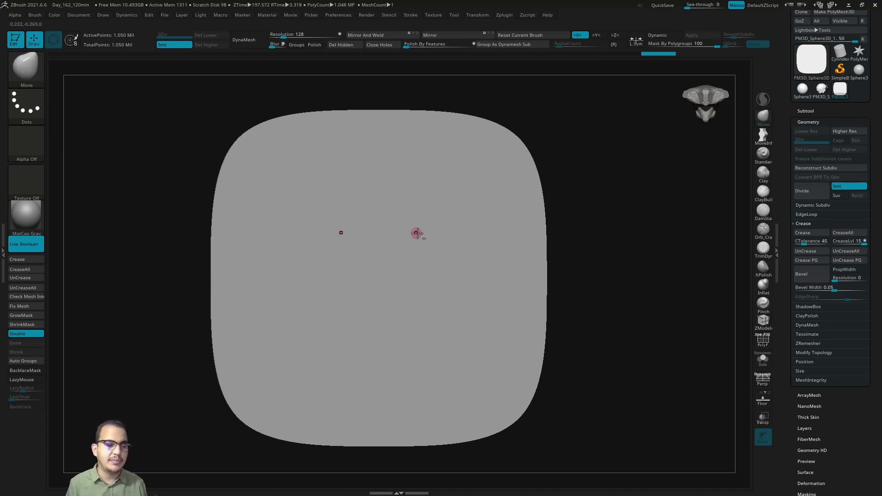
right_drag(414, 233, 231, 279)
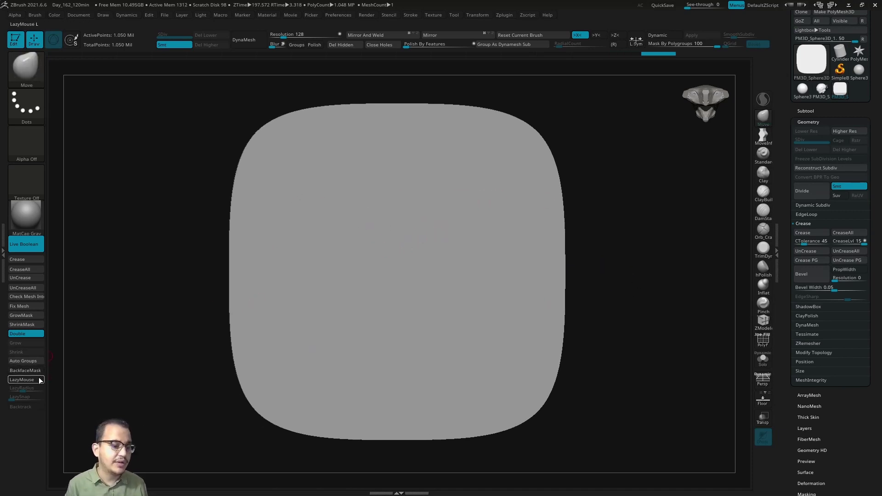
Step: Turn on Lazy Mouse in the Stroke palette and test a mirrored mask curve
key(ctrl)
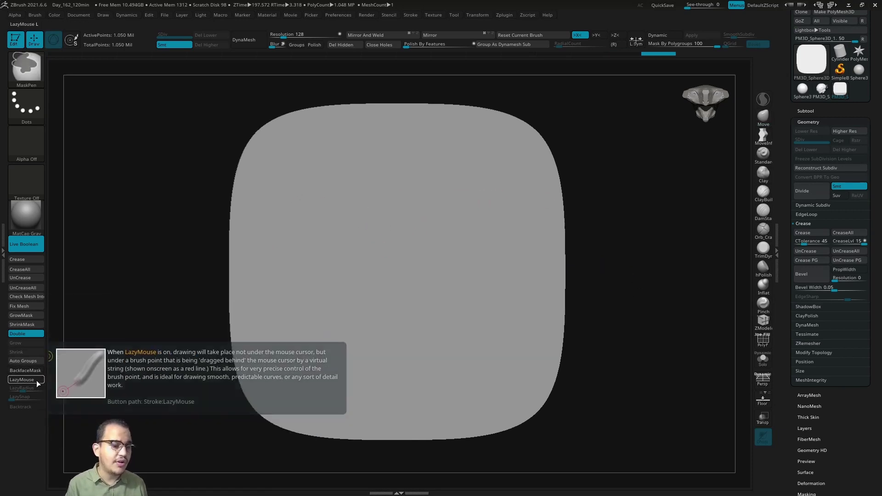
click(37, 381)
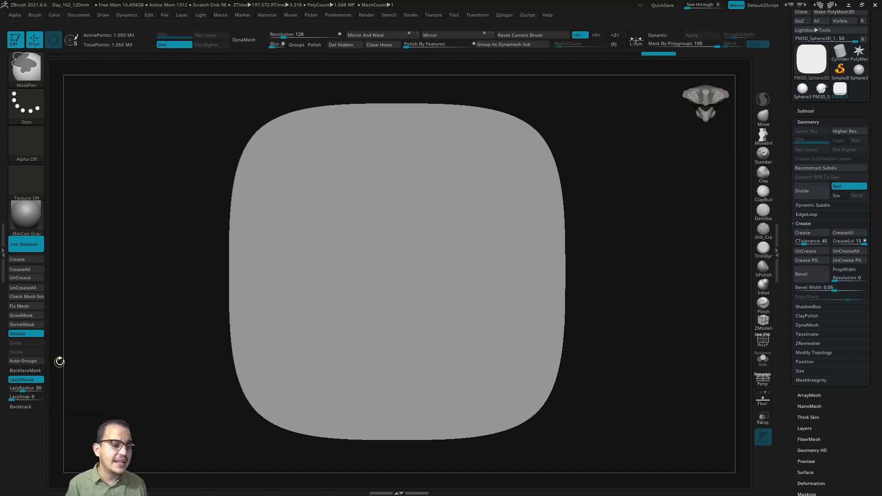
click(411, 15)
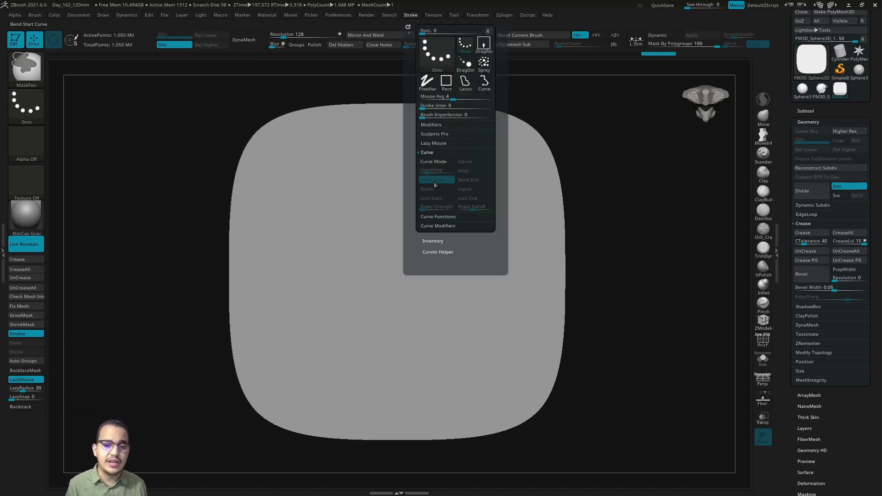
click(435, 143)
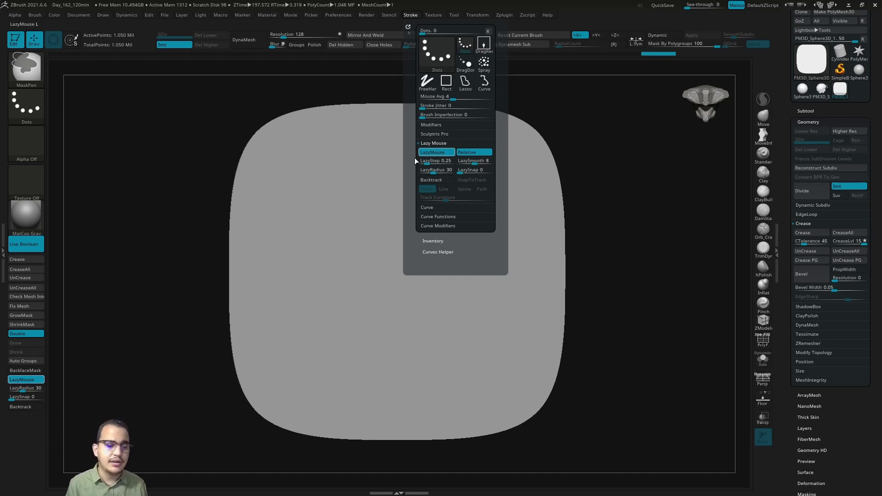
drag(338, 357, 332, 131)
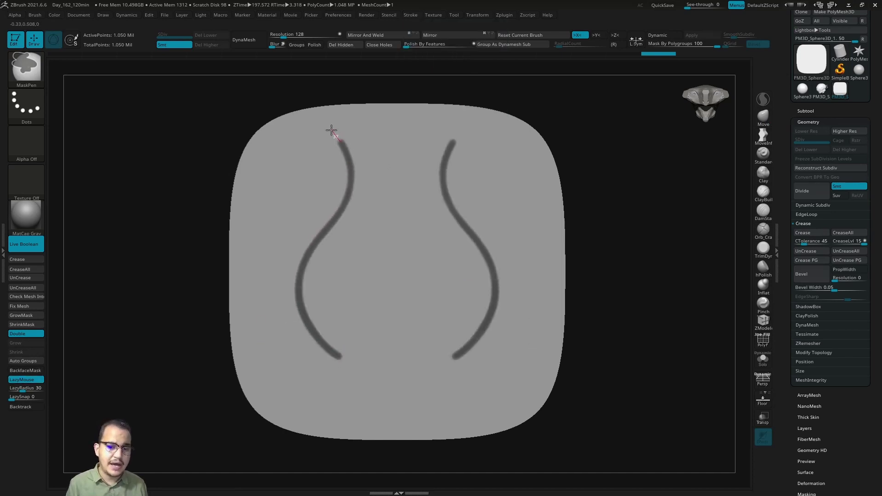
key(ctrl+z)
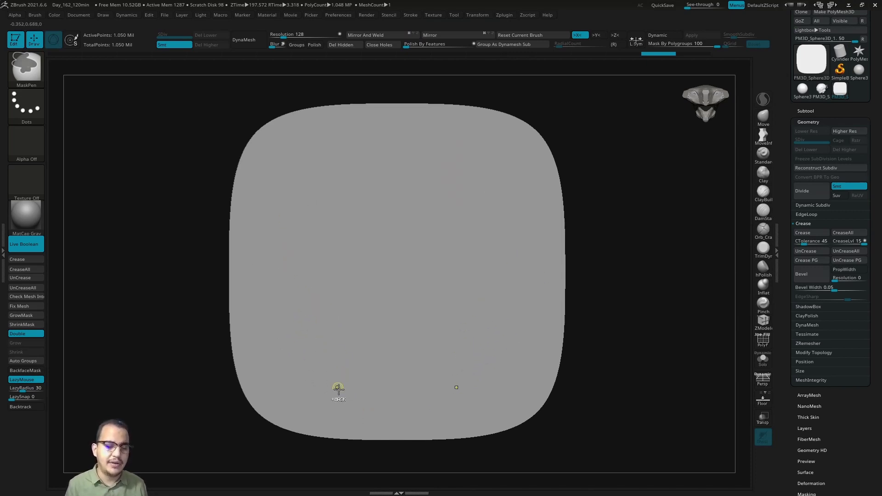
Step: Draw the symmetric emblem outline with mirrored MaskPen curves rising into a top loop
mouse_move(347, 385)
mouse_down()
mouse_move(331, 338)
mouse_move(284, 288)
mouse_move(286, 248)
mouse_move(305, 215)
mouse_up()
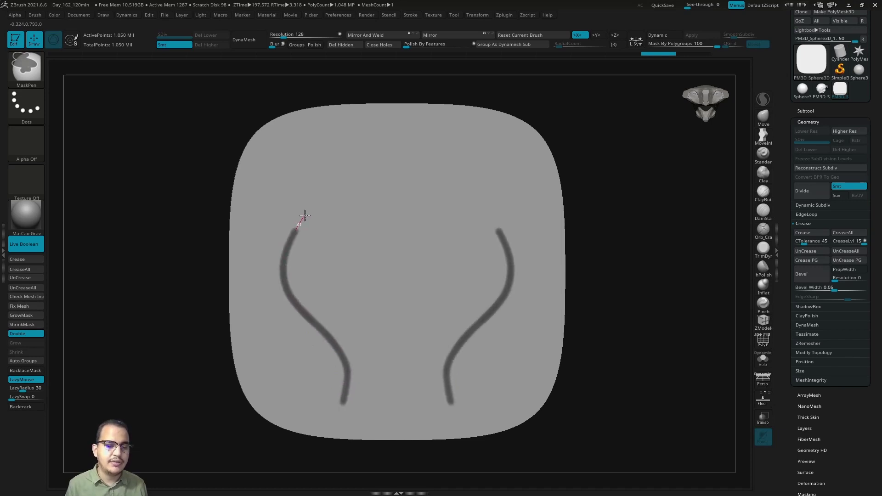
mouse_move(300, 251)
mouse_down()
mouse_move(321, 288)
mouse_move(344, 300)
mouse_move(366, 281)
mouse_move(349, 193)
mouse_move(357, 153)
mouse_move(382, 144)
mouse_move(401, 144)
mouse_move(400, 154)
mouse_up()
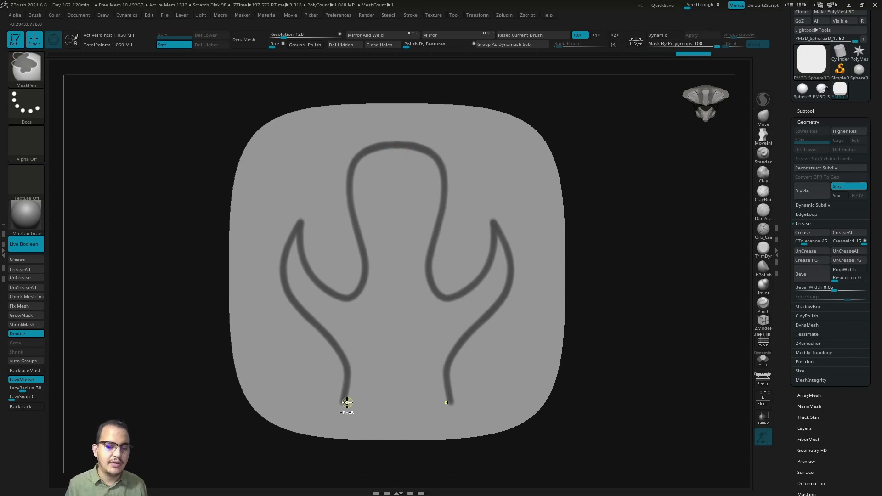
drag(369, 404, 403, 382)
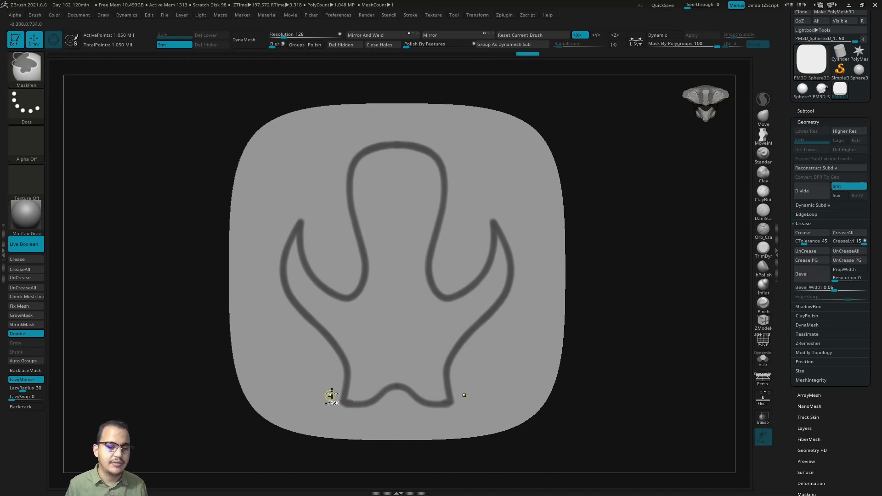
drag(305, 221, 351, 214)
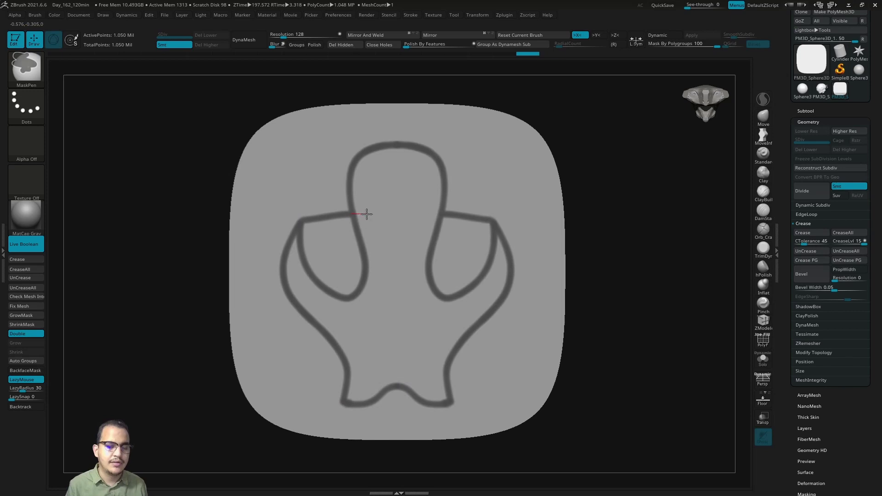
key(b)
key(m)
key(v)
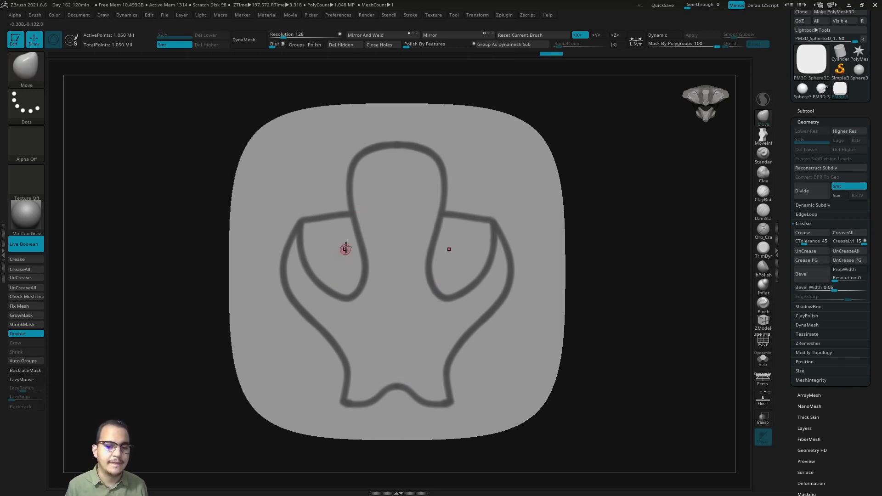
mouse_move(313, 321)
ctrl+mouse_down()
mouse_move(316, 378)
mouse_move(350, 394)
ctrl+mouse_up()
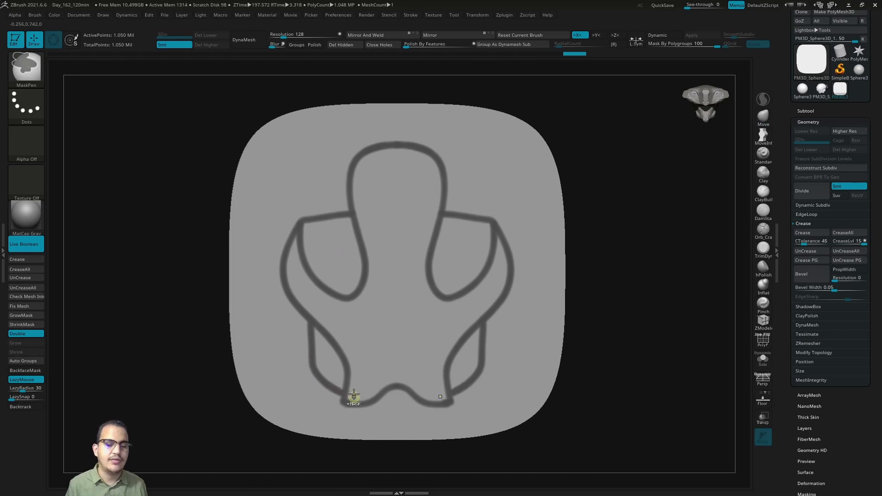
Step: Fill inside the top loop with mask, undoing the oversized fill
ctrl+drag(378, 189, 388, 197)
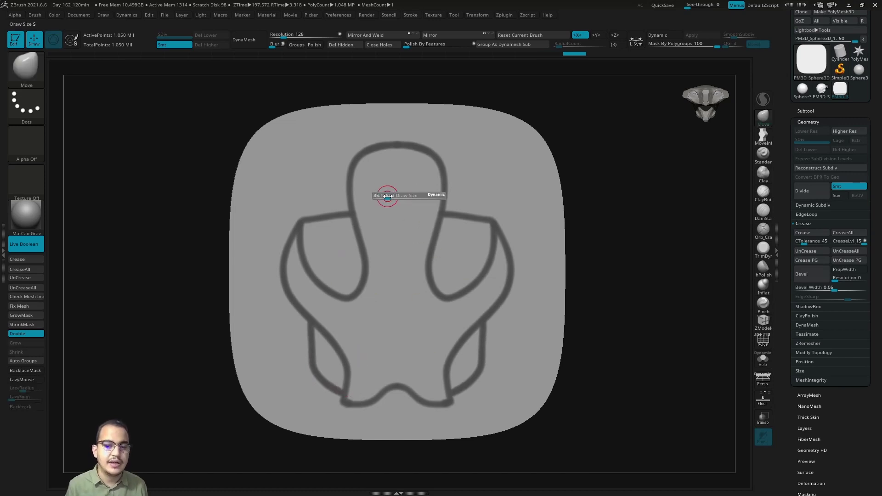
mouse_move(379, 160)
ctrl+mouse_down()
mouse_move(416, 160)
mouse_move(372, 158)
mouse_move(359, 183)
mouse_move(378, 237)
mouse_move(394, 156)
mouse_move(367, 162)
mouse_move(359, 218)
mouse_move(377, 243)
mouse_move(396, 246)
mouse_move(418, 223)
mouse_move(425, 169)
mouse_move(374, 172)
mouse_move(393, 166)
ctrl+mouse_up()
click(22, 380)
key(ctrl+z)
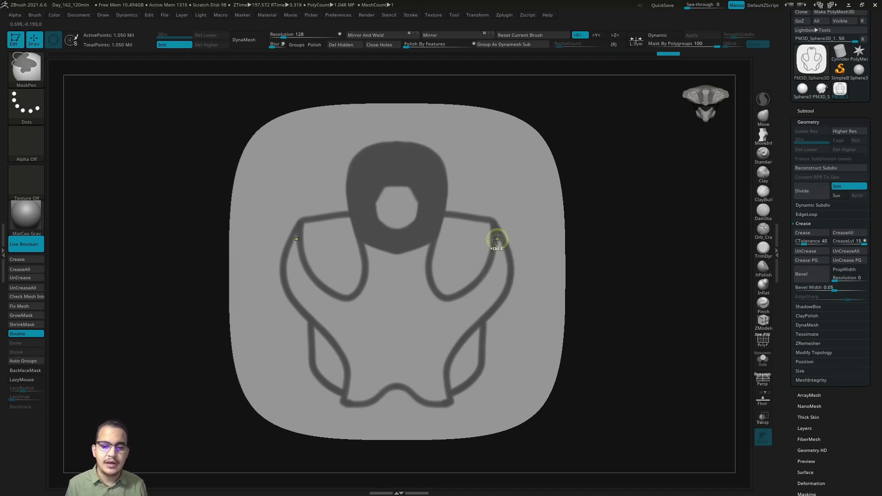
Step: Mask thick mirrored bands along the inner and outer shoulder curves
mouse_move(497, 236)
ctrl+mouse_down()
mouse_move(488, 283)
mouse_move(461, 301)
mouse_move(428, 295)
mouse_move(427, 245)
ctrl+mouse_up()
key(ctrl+z)
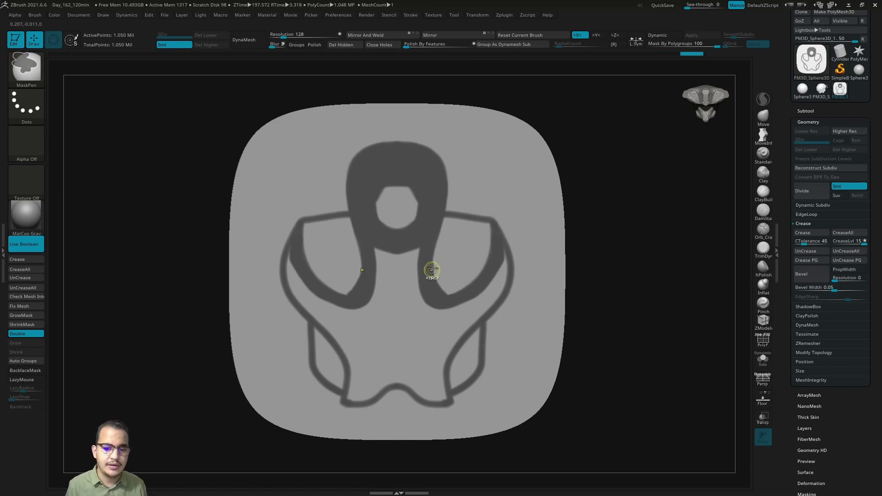
key(ctrl+z)
mouse_move(430, 244)
ctrl+mouse_down()
mouse_move(427, 284)
mouse_move(456, 308)
mouse_move(480, 290)
mouse_move(498, 238)
ctrl+mouse_up()
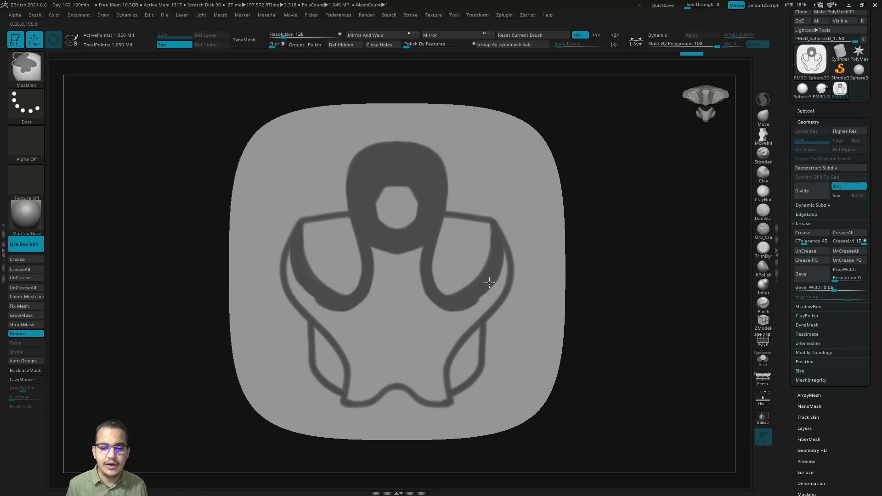
ctrl+drag(489, 282, 491, 286)
mouse_move(447, 309)
ctrl+mouse_down()
mouse_move(429, 290)
mouse_move(423, 258)
ctrl+mouse_up()
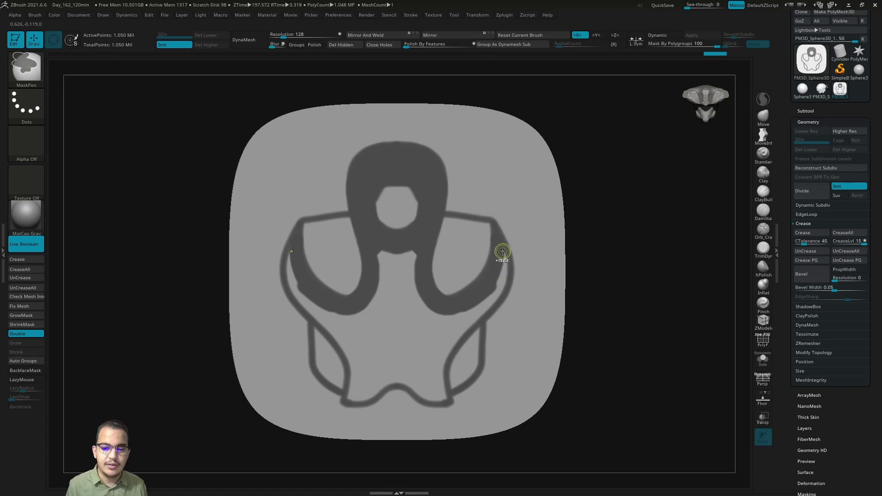
mouse_move(505, 259)
ctrl+mouse_down()
mouse_move(500, 295)
mouse_move(448, 349)
mouse_move(442, 312)
mouse_move(444, 380)
mouse_move(425, 399)
mouse_move(409, 385)
ctrl+mouse_up()
Step: Fill the centre, jaw and nose-mouth areas with mask and sharpen the cheek edge
ctrl+drag(355, 359, 394, 348)
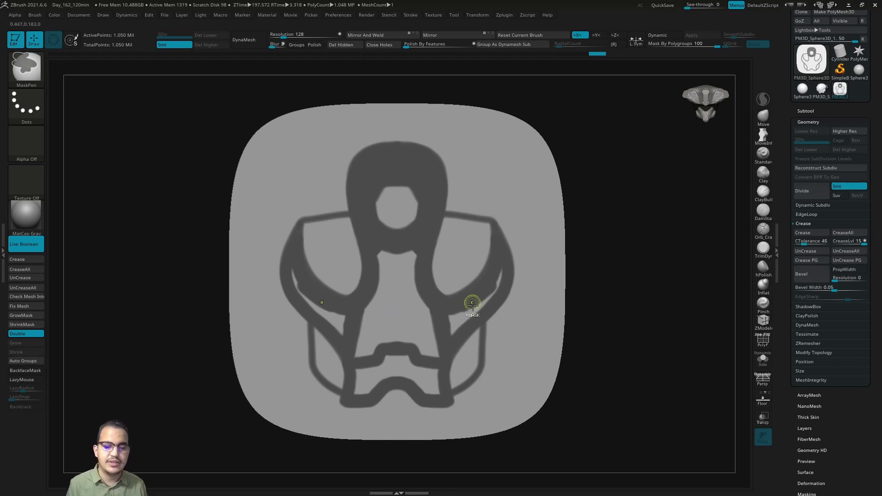
ctrl+drag(473, 305, 455, 328)
ctrl+drag(485, 292, 467, 323)
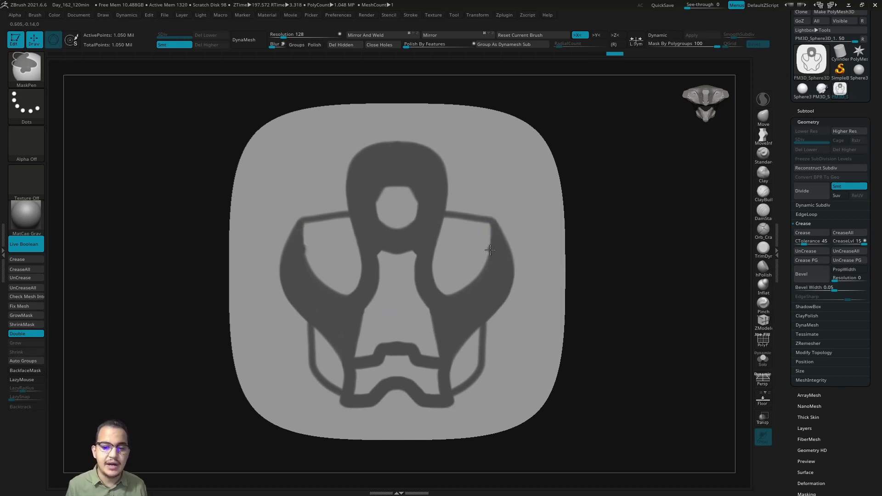
mouse_move(493, 248)
ctrl+mouse_down()
mouse_move(436, 260)
mouse_move(446, 221)
mouse_move(491, 221)
mouse_move(490, 244)
mouse_move(444, 249)
mouse_move(452, 232)
mouse_move(476, 235)
mouse_move(469, 244)
ctrl+mouse_up()
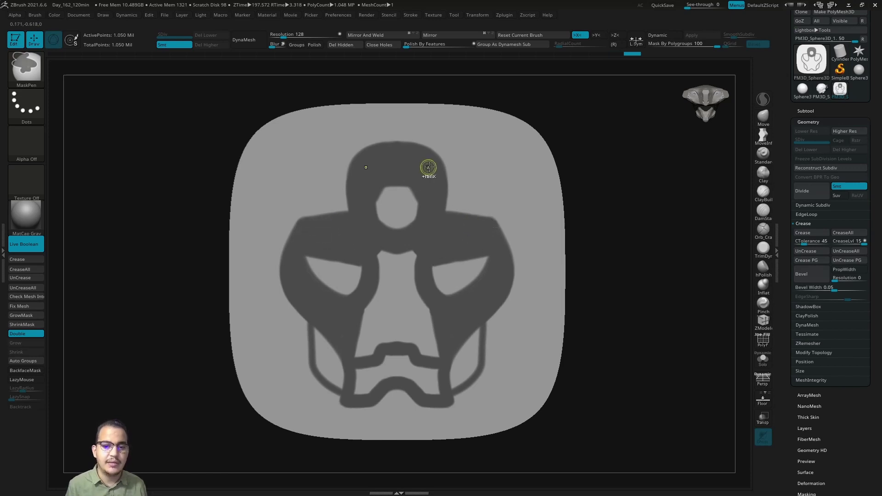
mouse_move(321, 331)
ctrl+mouse_down()
mouse_move(335, 384)
mouse_move(322, 336)
mouse_move(316, 346)
ctrl+mouse_up()
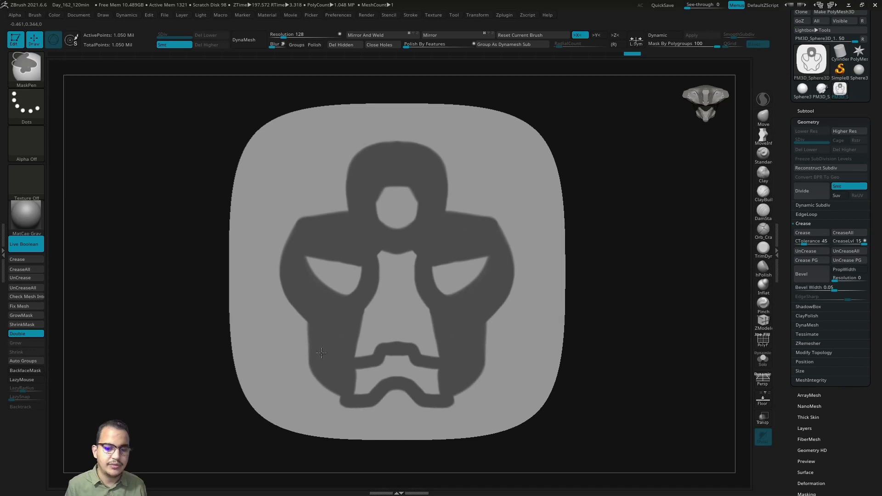
ctrl+drag(354, 324, 350, 392)
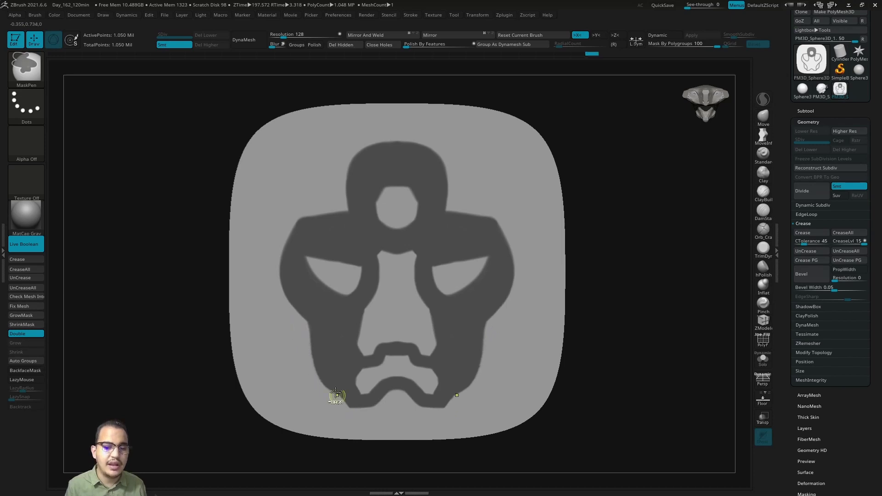
mouse_move(269, 273)
ctrl+alt+mouse_down()
mouse_move(305, 207)
mouse_move(274, 269)
ctrl+alt+mouse_up()
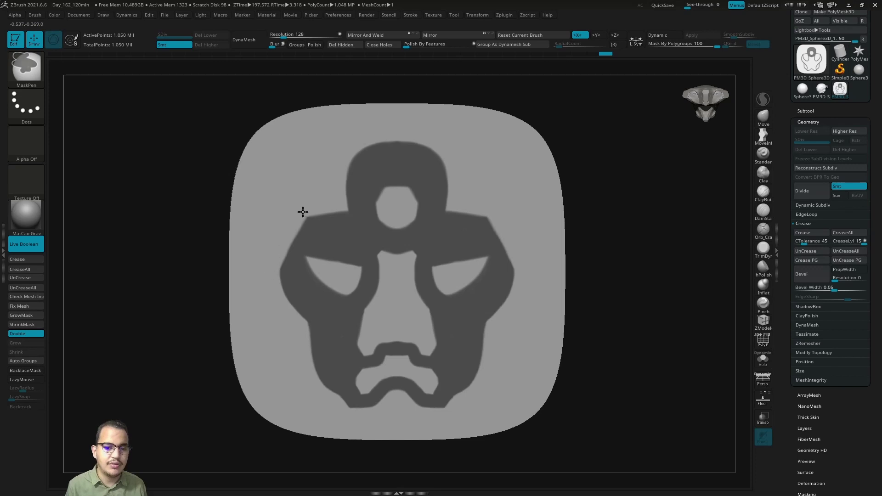
Step: Sharpen the cheek edge, erase the mask top flat, and carve mirrored notches into both sides
mouse_move(303, 212)
ctrl+alt+mouse_down()
mouse_move(285, 248)
mouse_move(317, 262)
mouse_move(320, 276)
mouse_move(338, 278)
mouse_move(339, 300)
mouse_move(359, 271)
ctrl+alt+mouse_up()
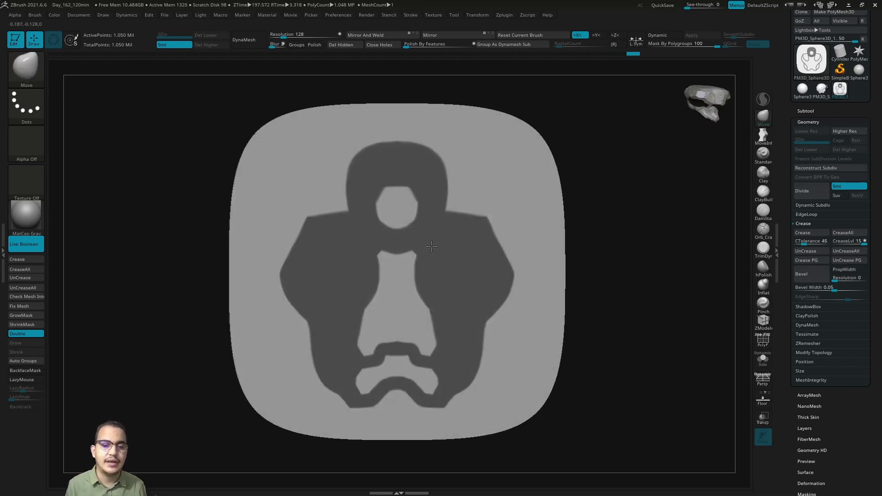
mouse_move(356, 145)
ctrl+alt+mouse_down()
mouse_move(404, 143)
mouse_move(361, 147)
mouse_move(368, 140)
ctrl+alt+mouse_up()
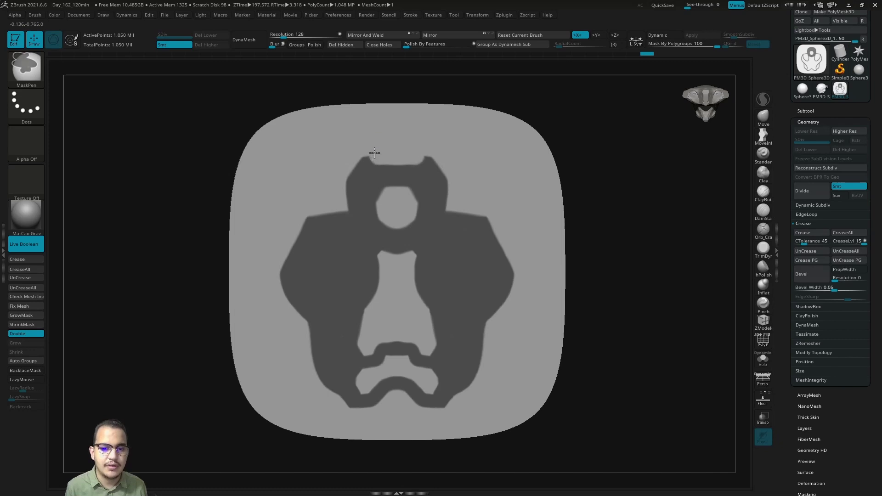
alt+drag(597, 321, 590, 278)
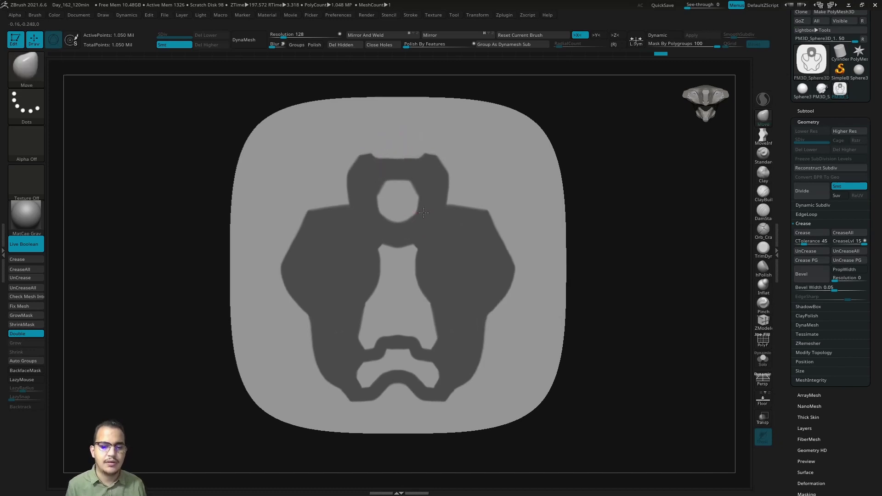
ctrl+alt+drag(477, 279, 456, 273)
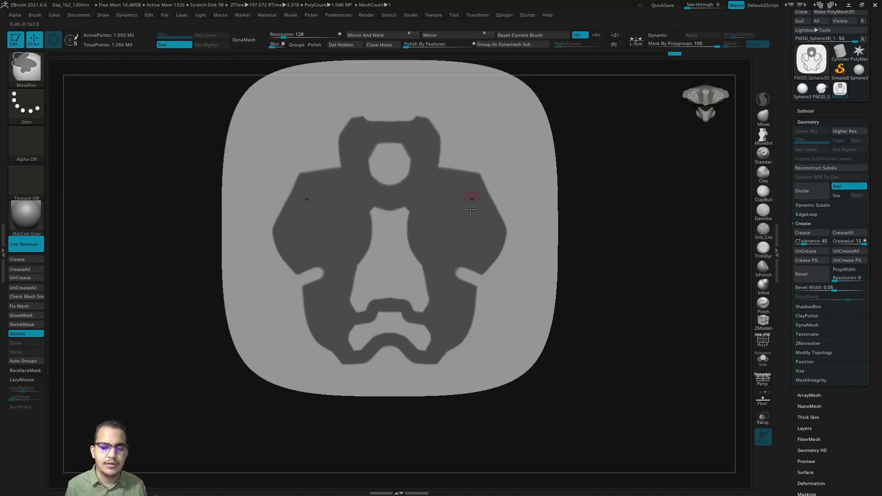
key(ctrl)
key(ctrl)
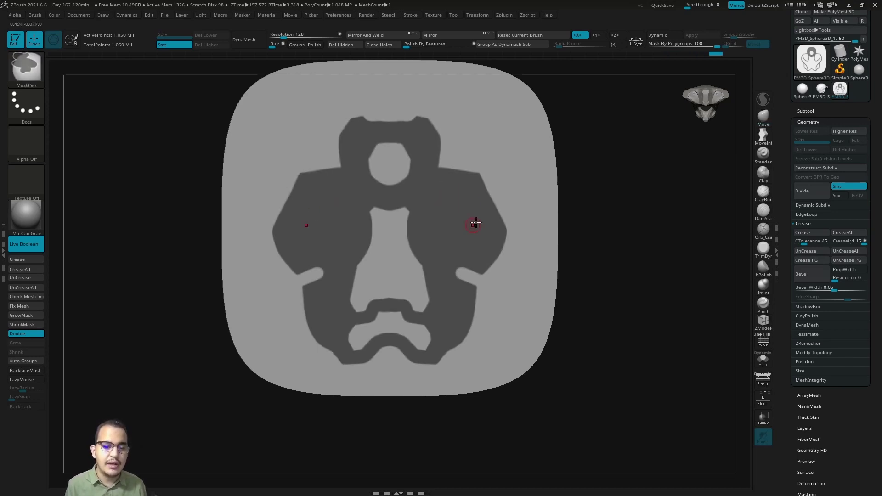
alt+right_drag(476, 224, 470, 288)
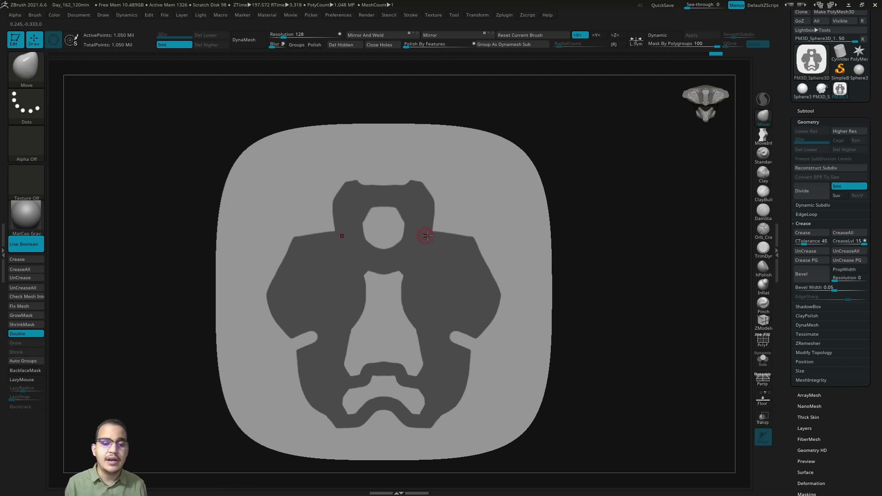
Step: Extract the emblem mask at 0.02 thickness into a new Extract1 subtool and solo it
click(804, 111)
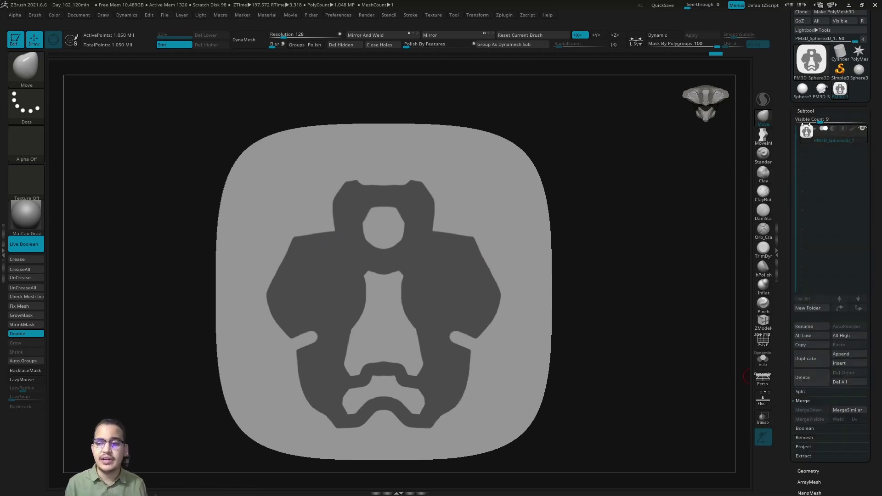
drag(881, 281, 881, 269)
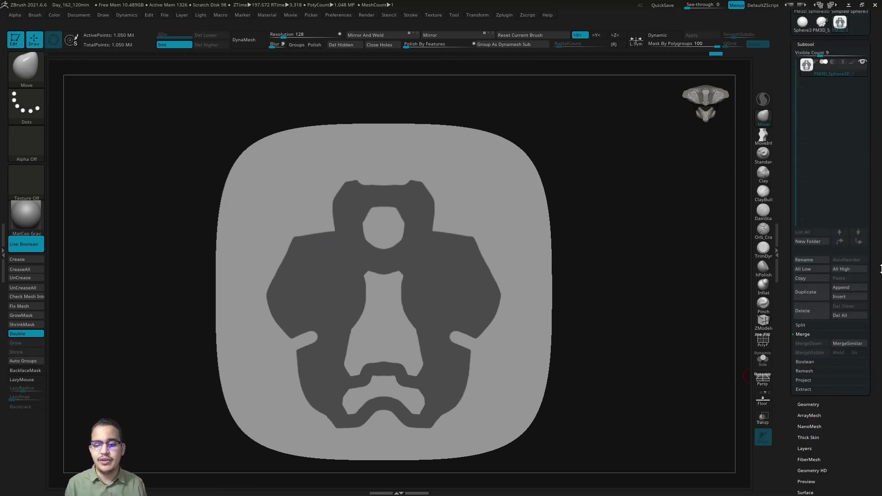
click(805, 390)
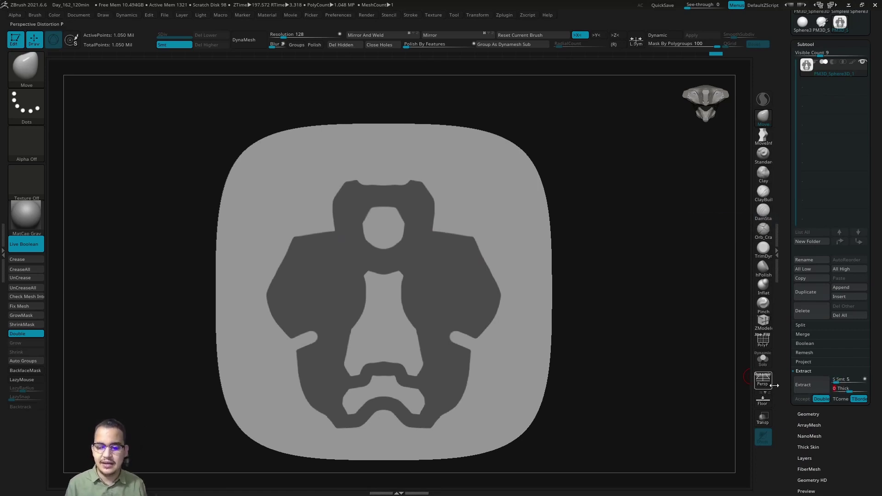
click(809, 385)
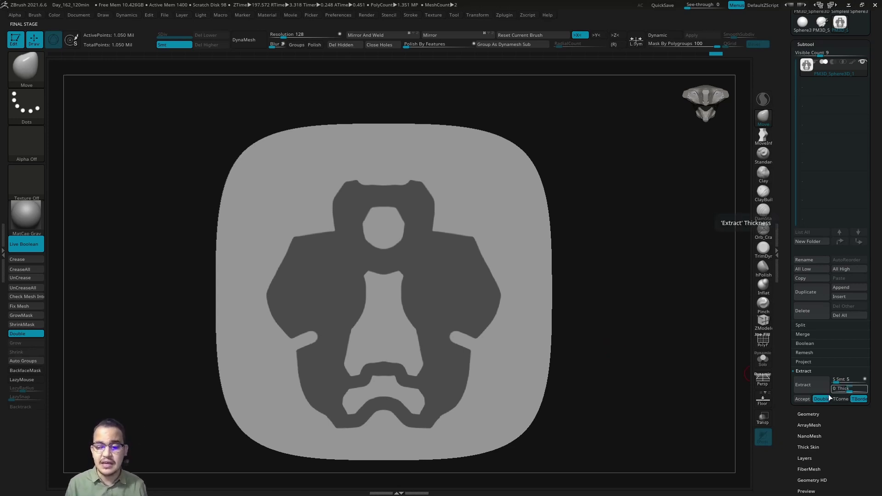
click(802, 399)
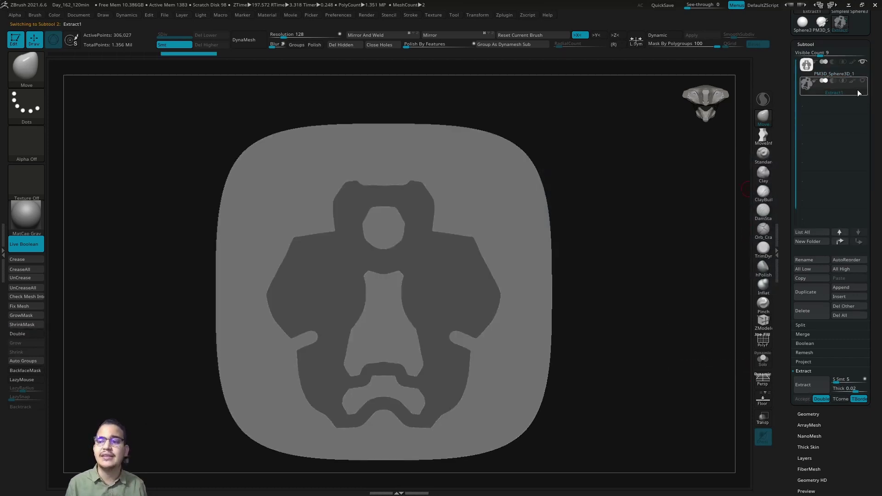
click(762, 360)
drag(606, 338, 586, 319)
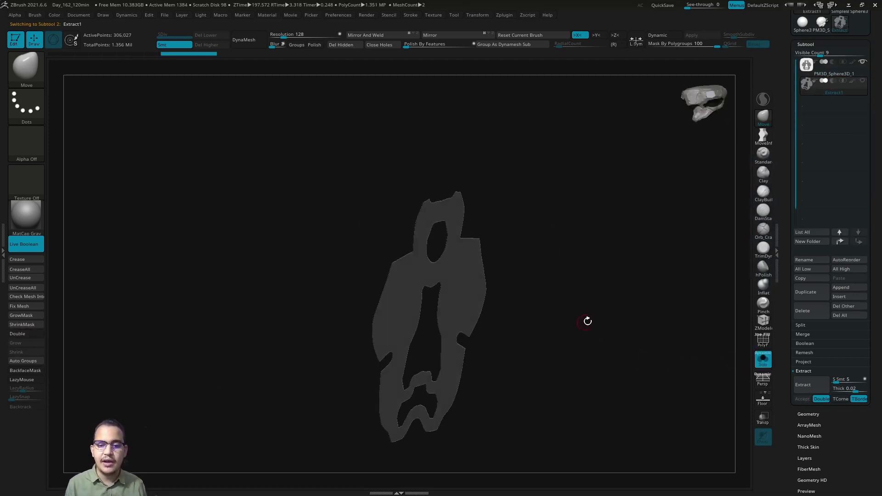
key(shift+f)
shift+drag(483, 309, 488, 295)
key(shift+f)
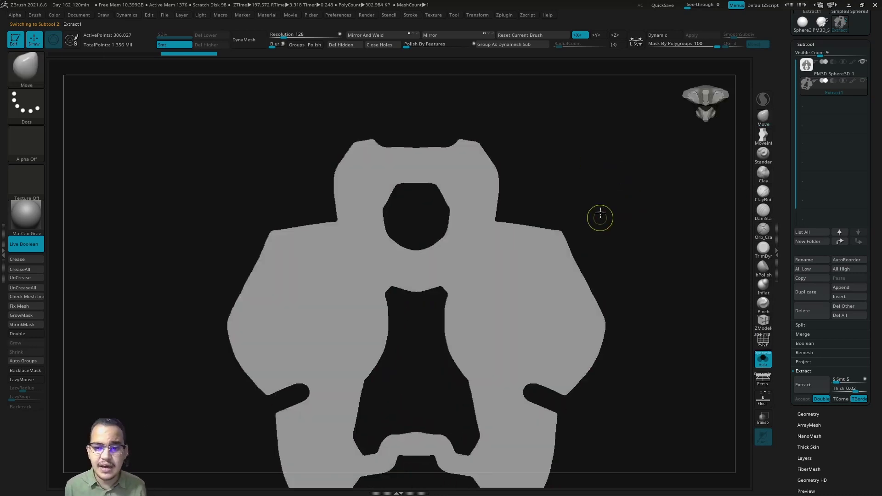
mouse_move(599, 217)
alt+mouse_down()
mouse_move(491, 200)
mouse_move(426, 246)
alt+mouse_up()
key(shift+f)
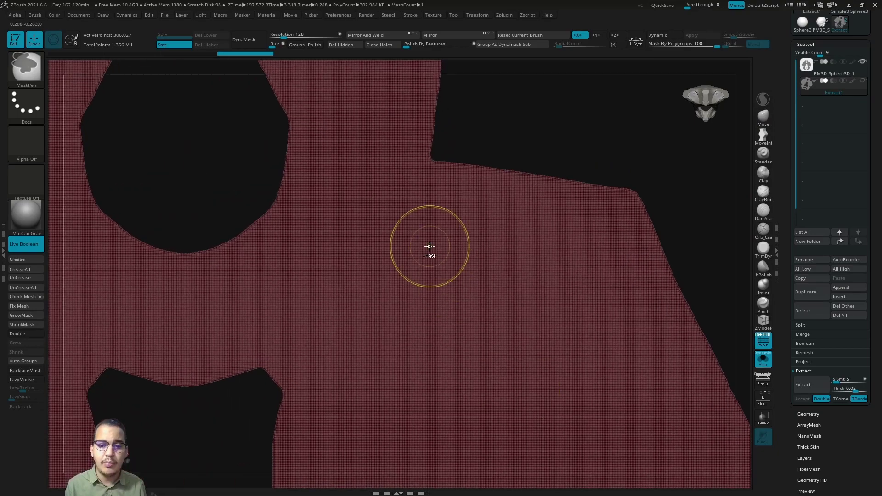
mouse_move(465, 341)
alt+mouse_down()
mouse_move(209, 275)
mouse_move(261, 228)
mouse_move(275, 256)
alt+mouse_up()
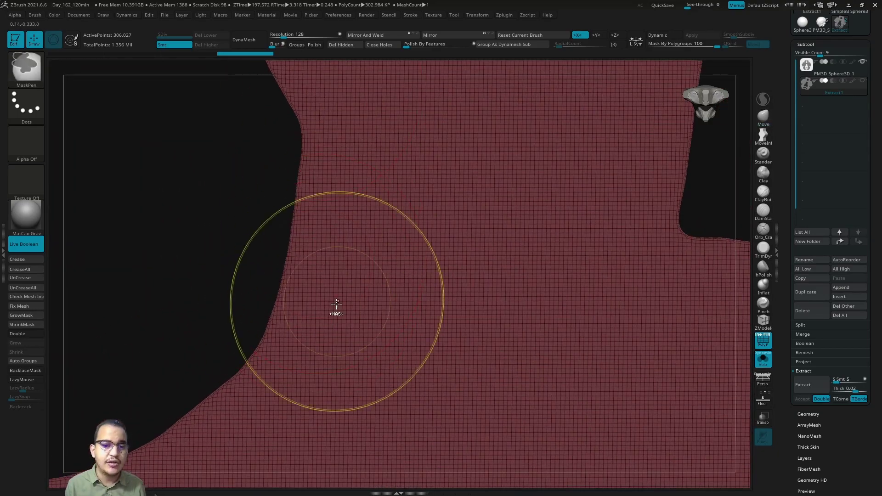
alt+drag(334, 309, 301, 201)
ctrl+click(301, 201)
key(f)
ctrl+click(354, 280)
key(shift+f)
mouse_move(354, 258)
mouse_down()
mouse_move(418, 305)
mouse_move(397, 272)
mouse_move(415, 290)
mouse_up()
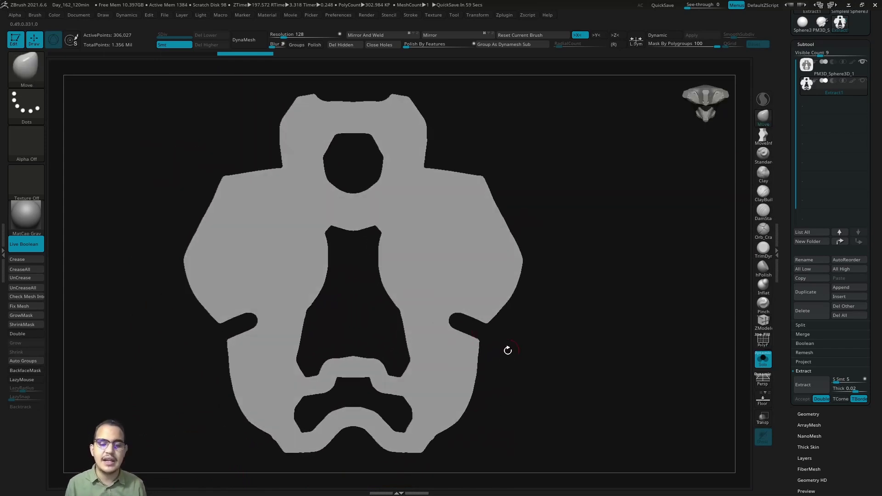
alt+drag(468, 319, 520, 310)
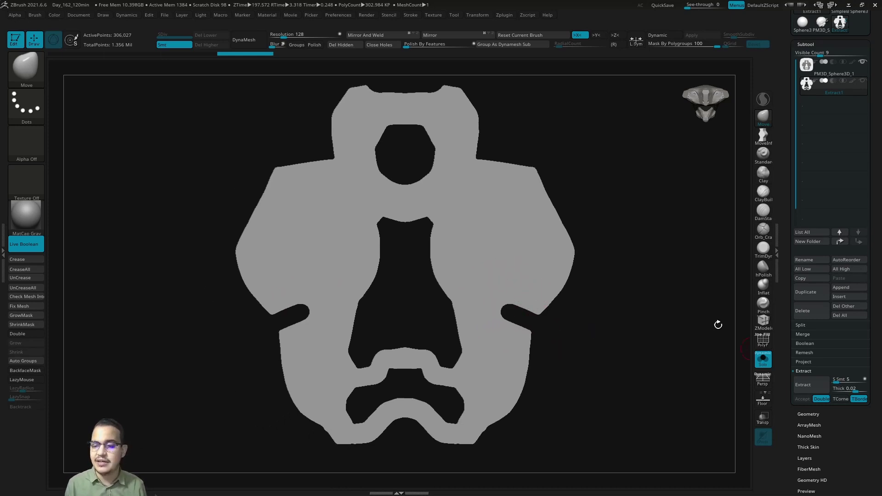
mouse_move(718, 325)
alt+mouse_down()
mouse_move(594, 317)
mouse_move(555, 338)
mouse_move(516, 306)
alt+mouse_up()
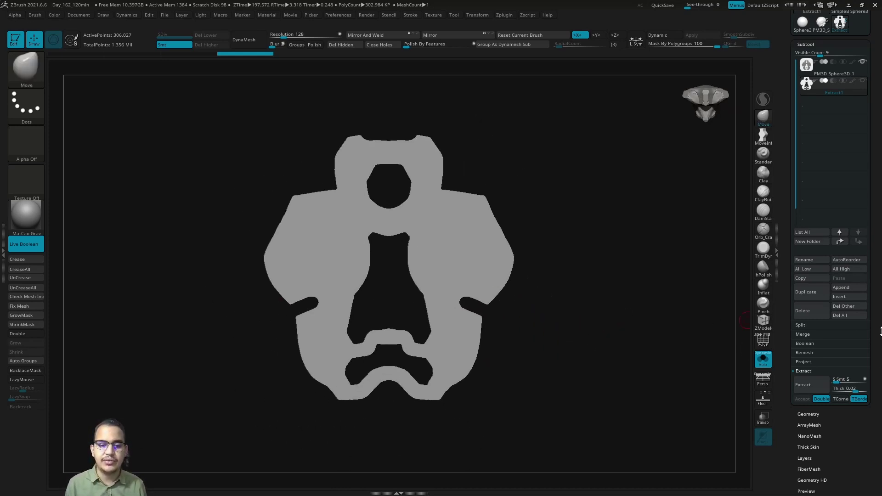
Step: Run ZRemesher with Keep Groups on the emblem, reducing it to 9,960 points
scroll(827, 326, down, 2)
scroll(824, 326, down, 2)
scroll(822, 324, down, 2)
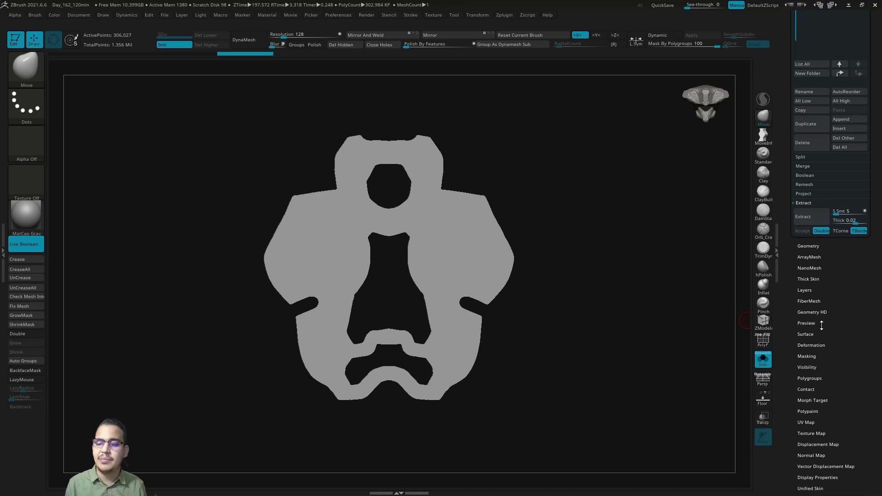
click(808, 246)
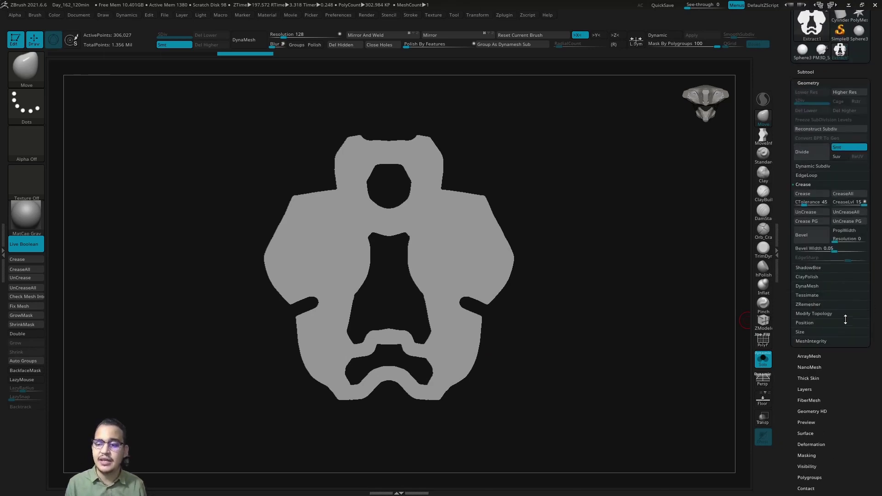
click(817, 305)
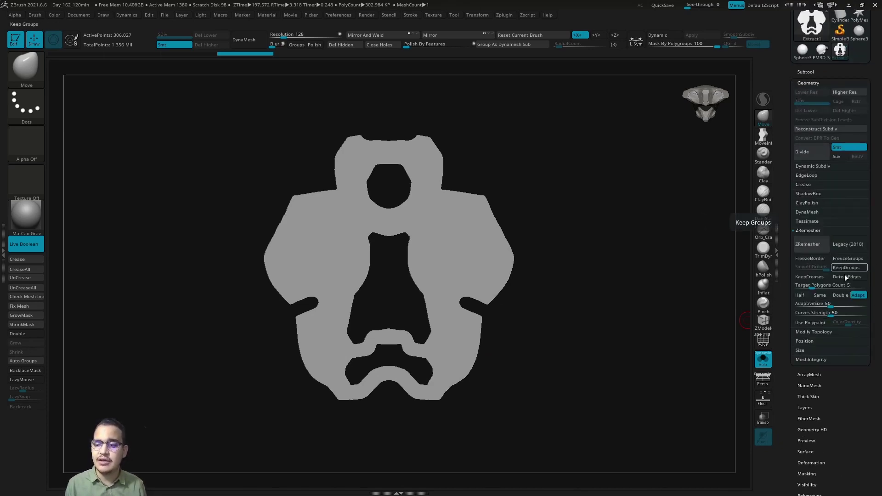
click(820, 245)
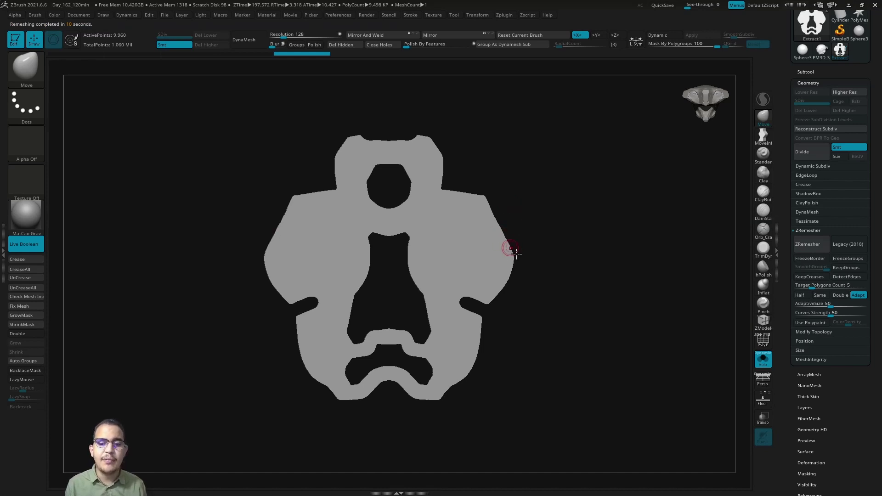
Step: Inspect the new quad topology in the PolyF wireframe, zooming in on its edges
key(shift+f)
ctrl+right_drag(477, 233, 494, 295)
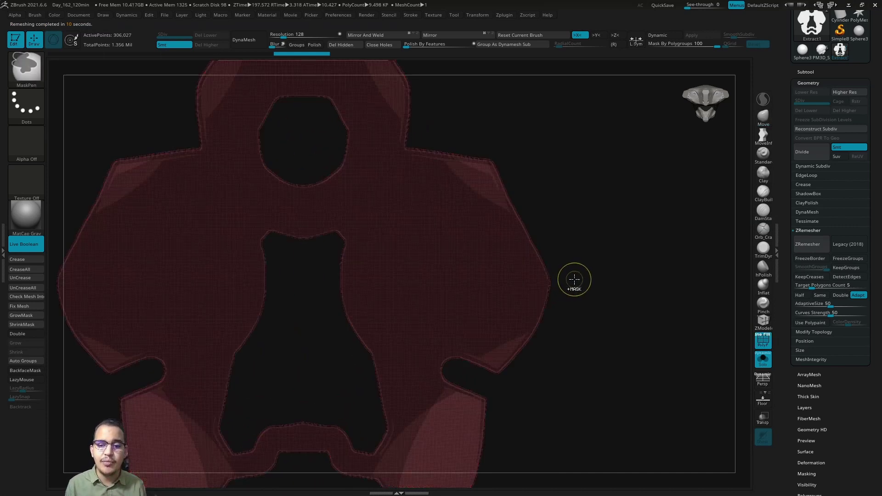
alt+right_drag(573, 279, 510, 293)
ctrl+right_drag(528, 245, 487, 297)
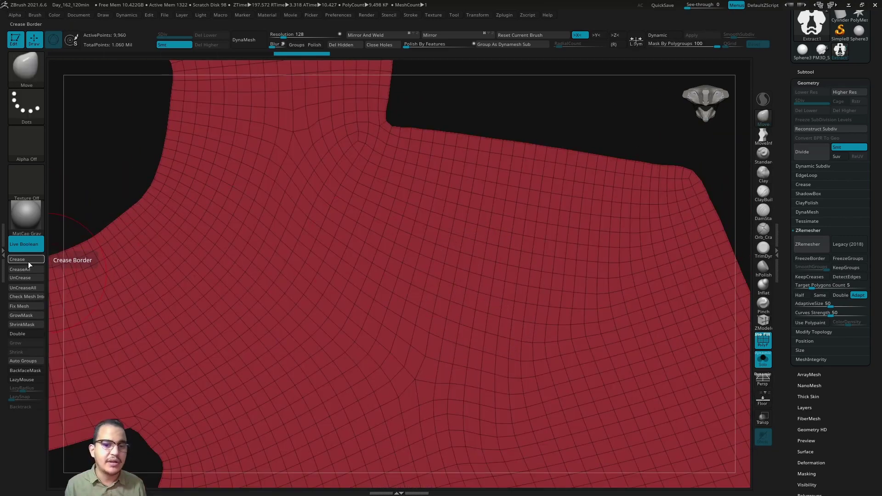
mouse_move(404, 321)
ctrl+right_down()
mouse_move(409, 251)
mouse_move(373, 241)
ctrl+right_up()
key(shift+f)
Step: Trim the emblem's side edges straight with ClipCurve lines and check the cut in wireframe
click(19, 71)
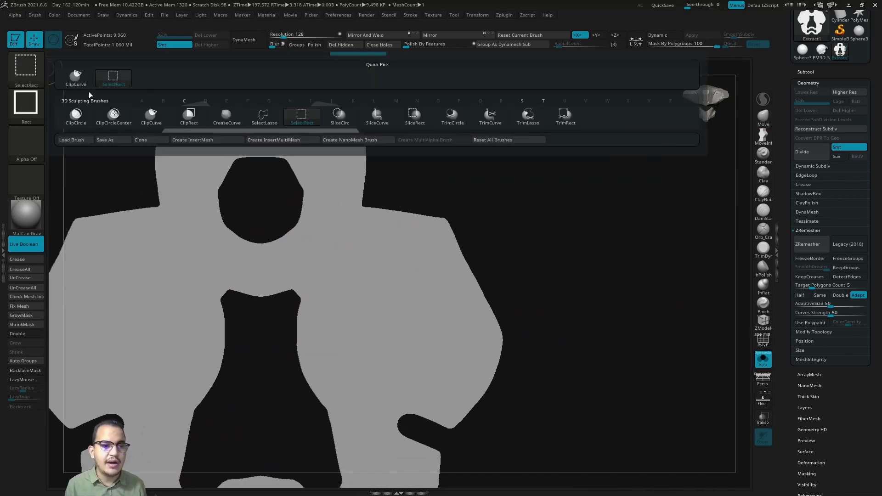
click(148, 113)
alt+right_drag(429, 142, 357, 184)
mouse_move(328, 136)
ctrl+shift+mouse_down()
mouse_move(422, 257)
mouse_move(415, 230)
ctrl+shift+mouse_up()
alt+right_drag(460, 278, 457, 230)
mouse_move(432, 189)
ctrl+shift+mouse_down()
mouse_move(580, 445)
mouse_move(560, 452)
ctrl+shift+mouse_up()
key(shift+f)
ctrl+right_drag(473, 256, 503, 308)
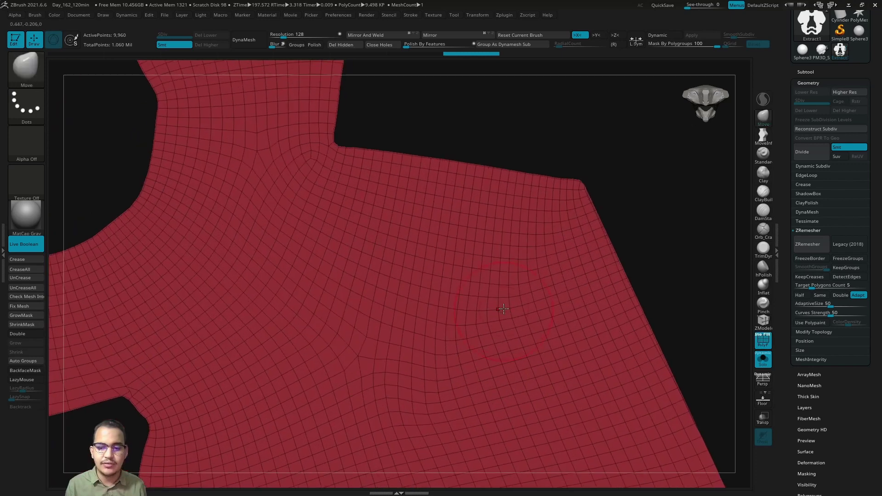
key(shift+f)
ctrl+right_drag(536, 212, 430, 122)
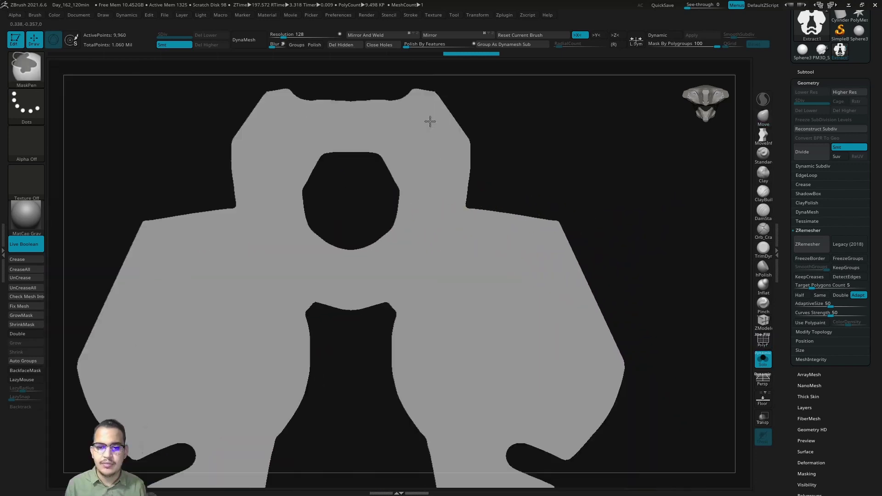
Step: Slant-cut the right and lower-right edges and cut the emblem's bottom flat
ctrl+shift+drag(587, 194, 541, 264)
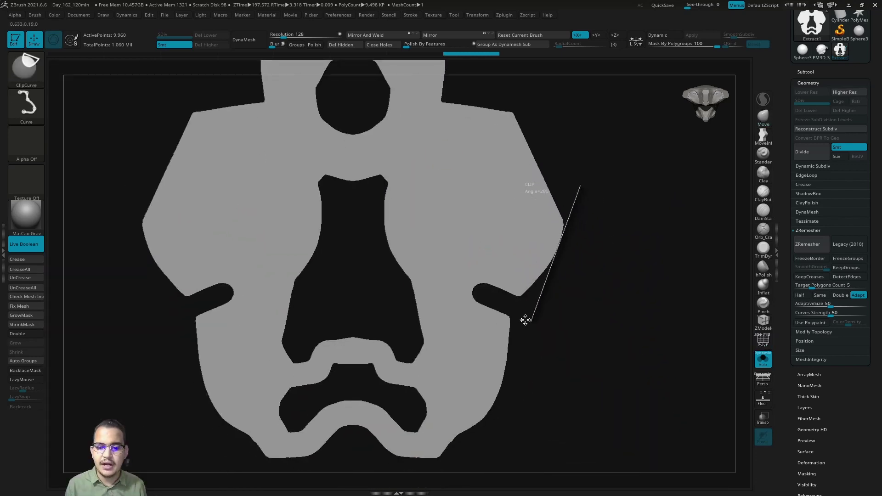
ctrl+shift+drag(522, 317, 522, 317)
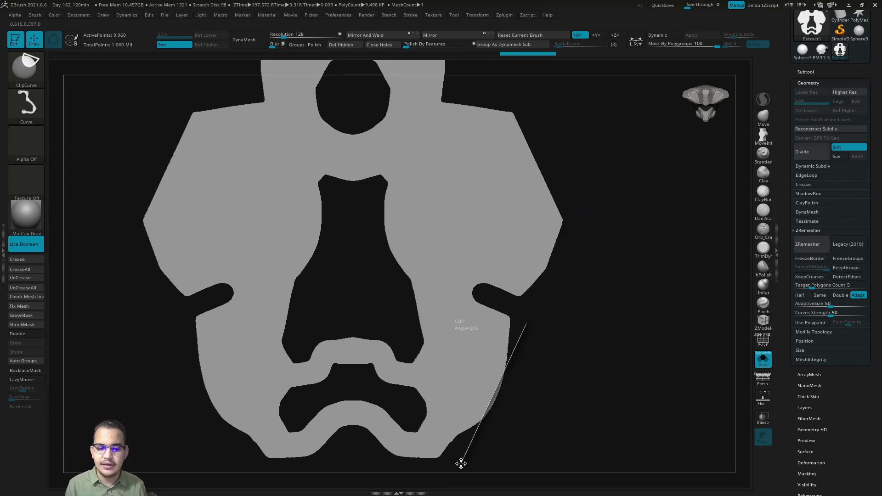
ctrl+shift+drag(461, 464, 461, 464)
alt+right_drag(498, 463, 567, 394)
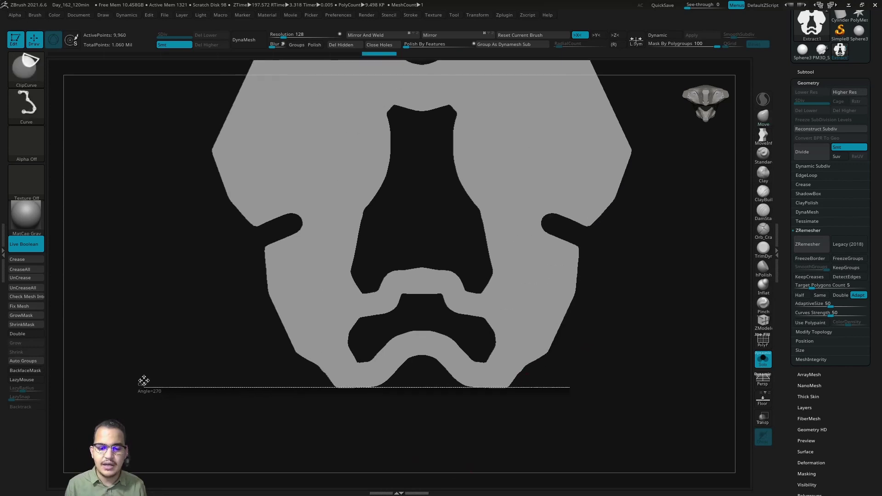
ctrl+shift+drag(145, 391, 145, 391)
mouse_move(292, 394)
alt+right_down()
mouse_move(329, 417)
mouse_move(412, 281)
mouse_move(378, 272)
mouse_move(463, 257)
alt+right_up()
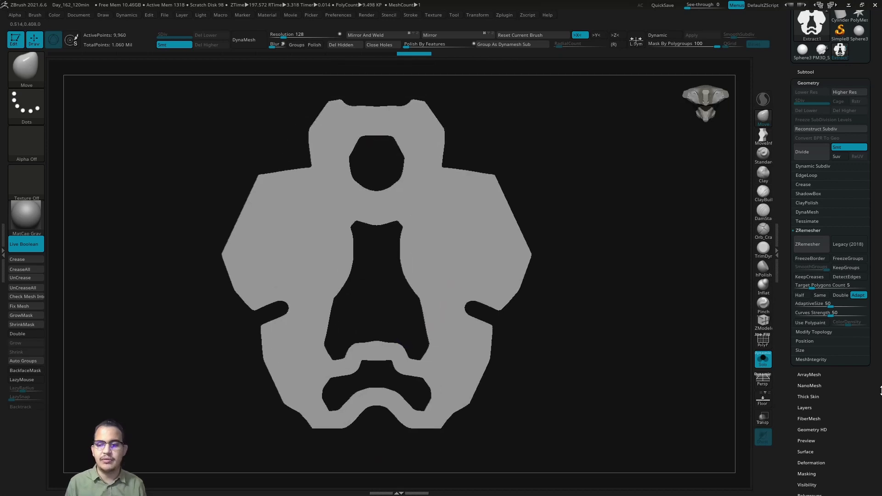
Step: Remesh the emblem with ZRemesher using KeepCreases and DetectEdges, giving 9,854 points
click(815, 279)
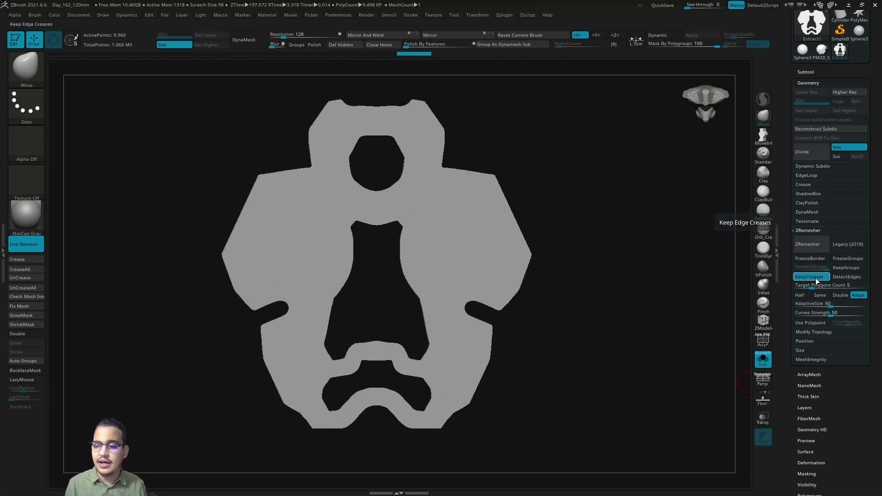
click(840, 280)
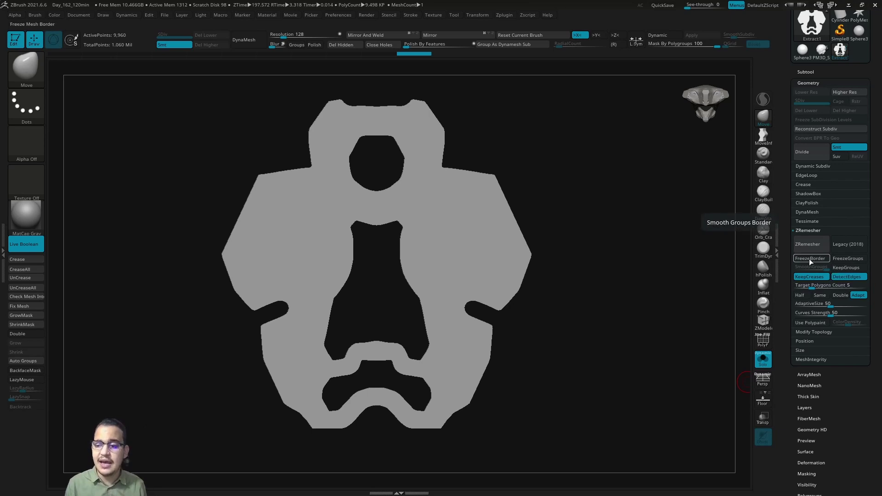
alt+right_drag(597, 251, 611, 263)
mouse_move(719, 274)
right_down()
mouse_move(630, 282)
mouse_move(609, 254)
mouse_move(565, 244)
mouse_move(616, 257)
right_up()
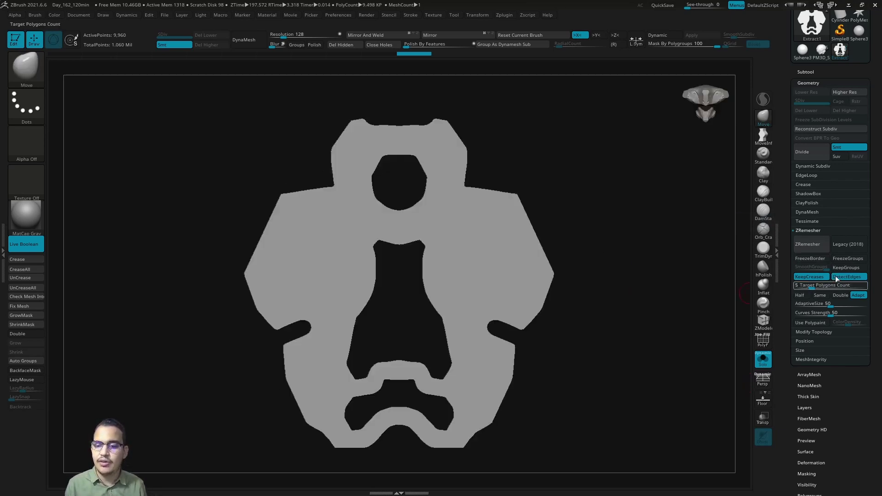
click(821, 247)
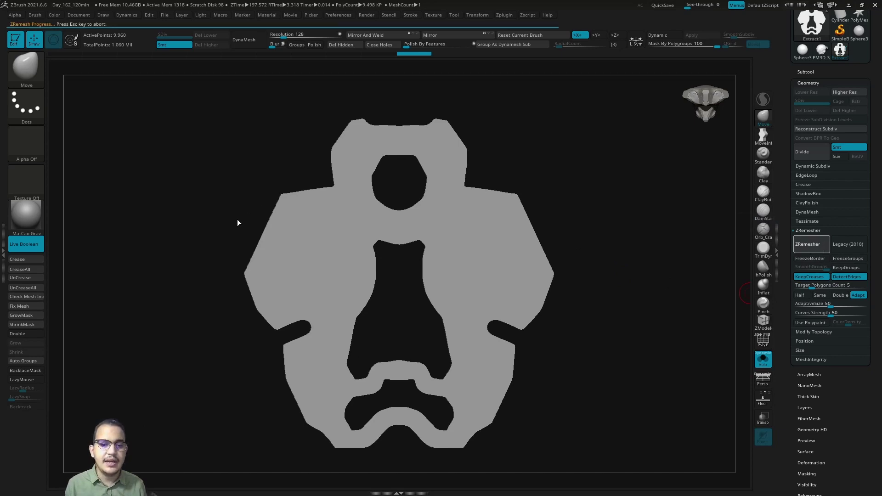
Step: Inspect the new quad topology in wireframe and activate the ZModeler brush
key(shift+f)
mouse_move(400, 239)
alt+right_down()
mouse_move(396, 265)
mouse_move(406, 213)
alt+right_up()
mouse_move(342, 317)
alt+right_down()
mouse_move(360, 324)
mouse_move(466, 269)
alt+right_up()
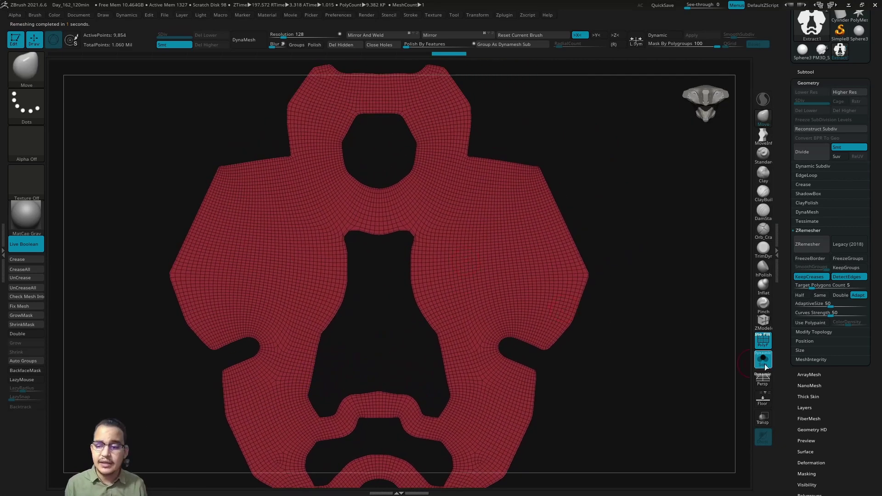
click(768, 328)
mouse_move(477, 304)
right_down()
mouse_move(519, 300)
mouse_move(516, 292)
mouse_move(483, 300)
mouse_move(523, 288)
mouse_move(522, 275)
mouse_move(509, 299)
mouse_move(472, 301)
mouse_move(502, 288)
mouse_move(471, 294)
right_up()
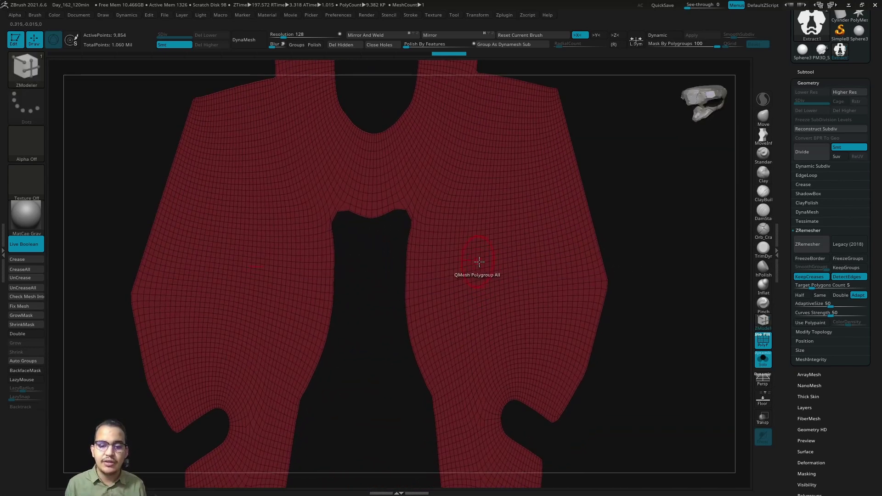
Step: Extrude the whole panel into a thick slab with QMesh targeting Polygroup All
key(space)
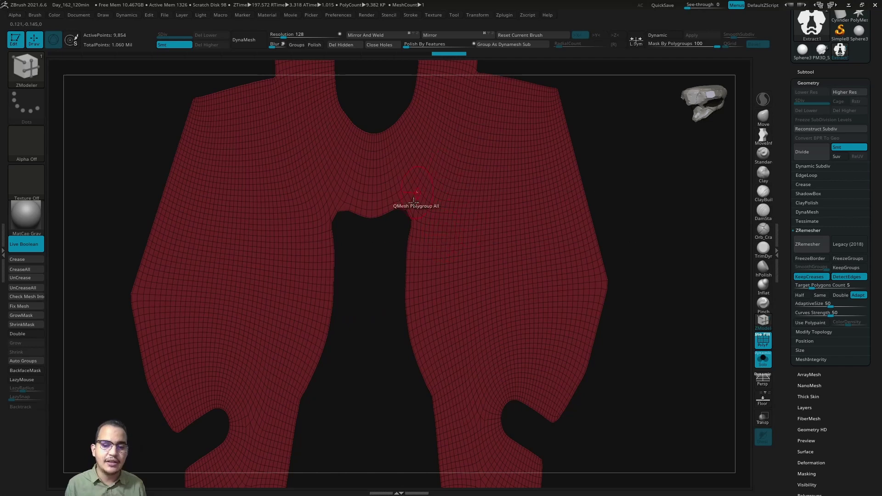
key(space)
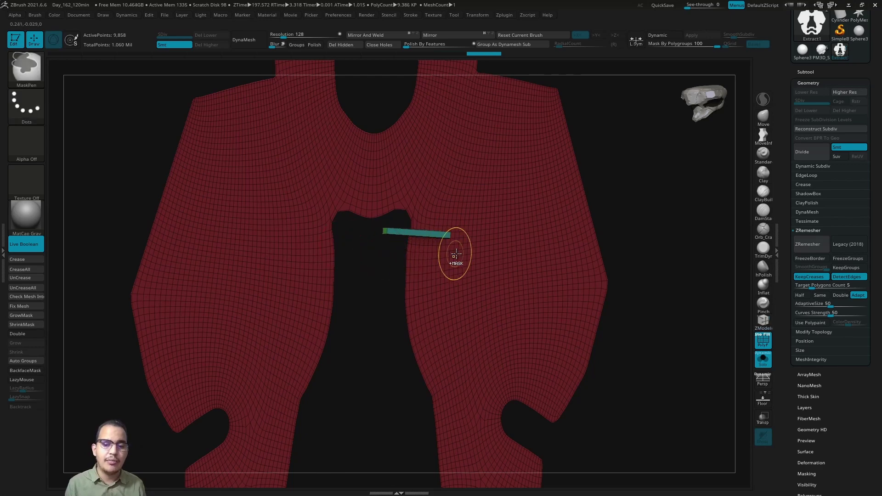
drag(454, 256, 443, 246)
key(space)
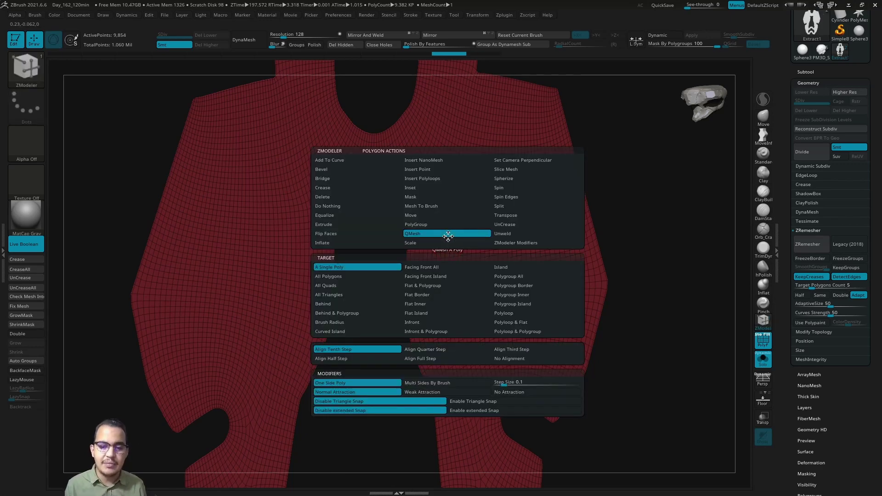
click(509, 275)
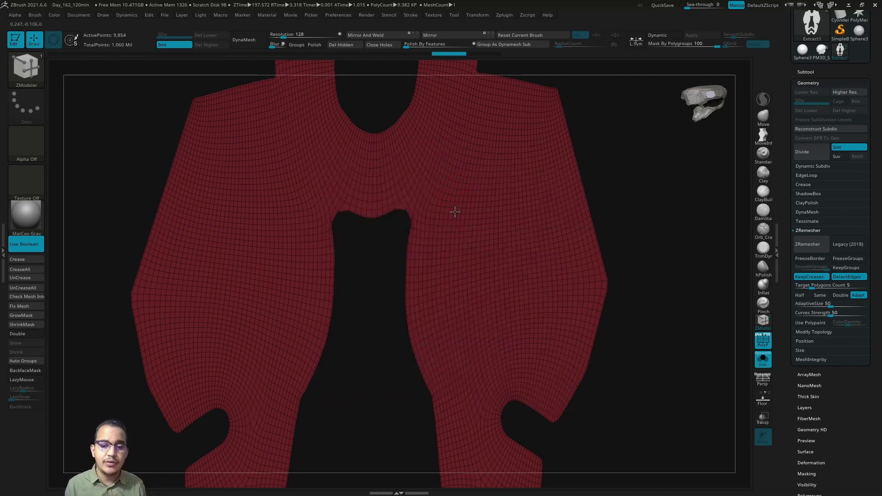
drag(453, 211, 405, 214)
ctrl+right_drag(404, 213, 350, 339)
Step: Orbit the slab with and without wireframe to check its thickness
key(f)
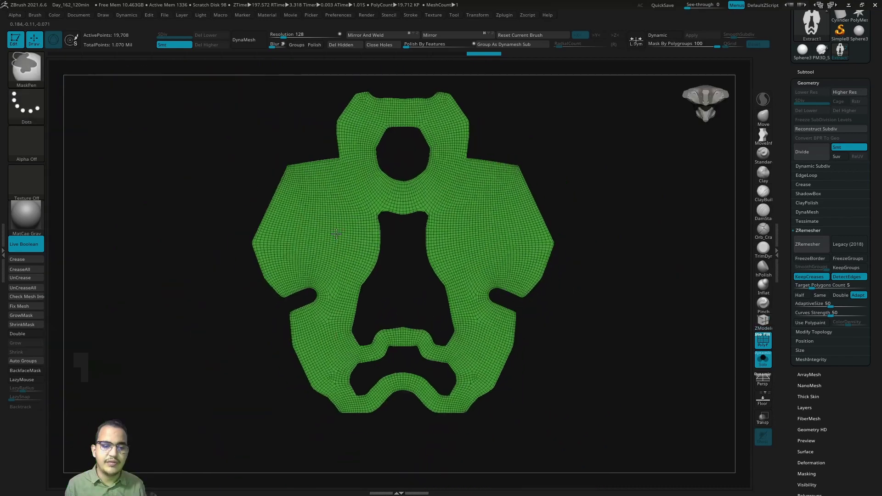
drag(350, 339, 344, 298)
key(shift+f)
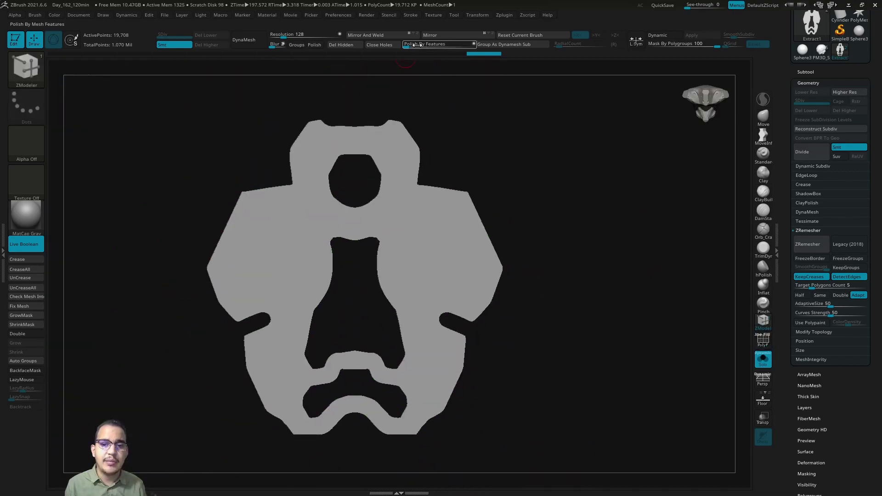
mouse_move(478, 150)
mouse_down()
mouse_move(366, 175)
mouse_move(379, 199)
mouse_up()
key(f)
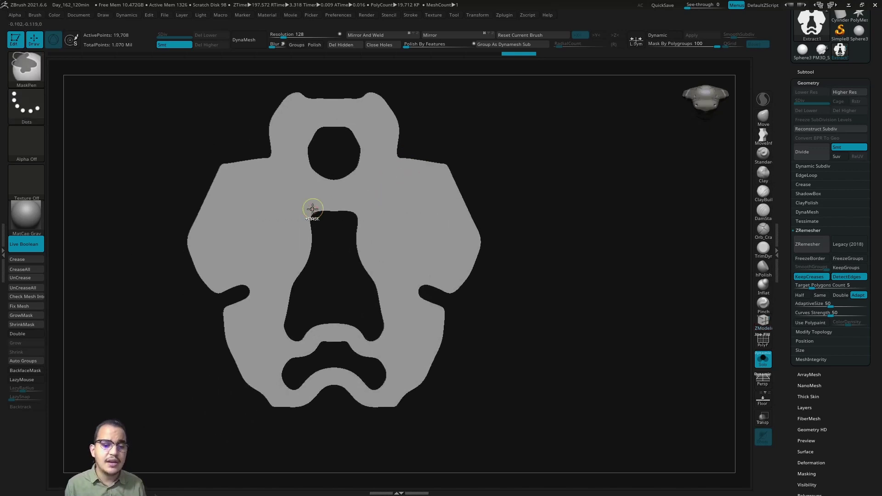
mouse_move(293, 263)
mouse_down()
mouse_move(280, 262)
mouse_move(427, 251)
mouse_move(383, 241)
mouse_move(429, 252)
mouse_move(445, 285)
mouse_move(419, 246)
mouse_move(417, 265)
mouse_move(419, 197)
mouse_move(437, 255)
mouse_move(487, 294)
mouse_up()
key(shift+f)
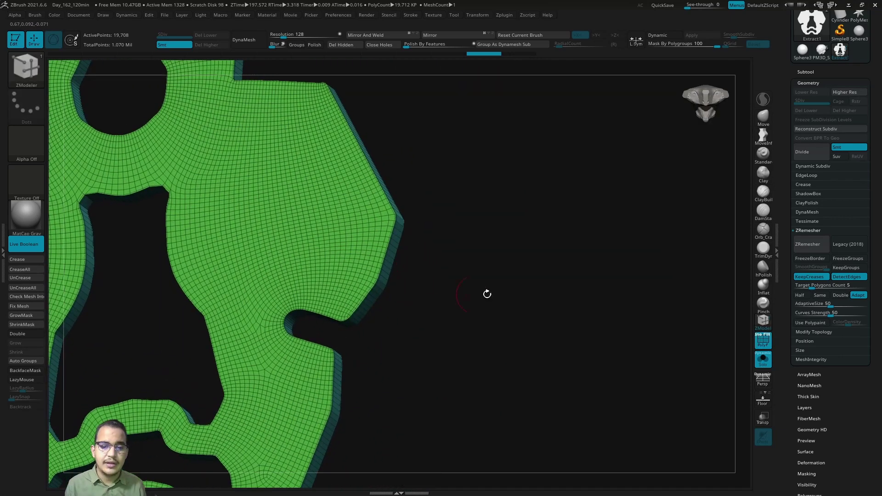
Step: Bevel the slab's hard edges, first trying a 0.01259 bevel width
click(803, 184)
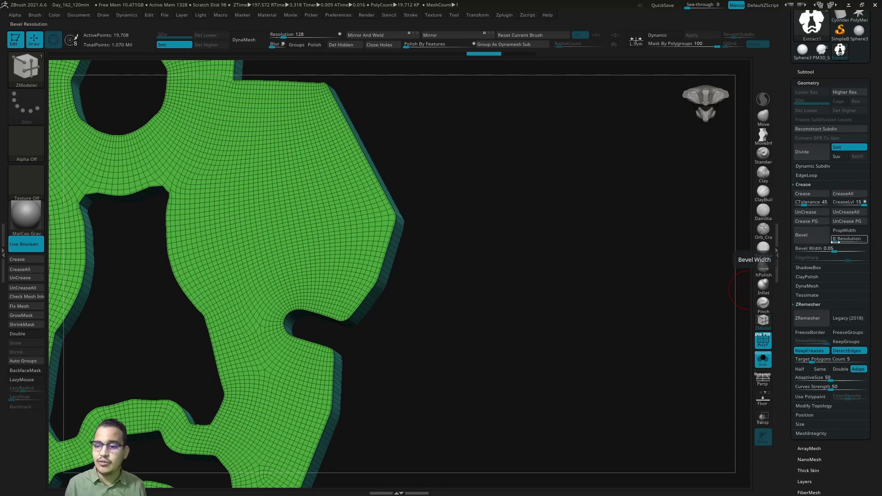
drag(838, 240, 843, 240)
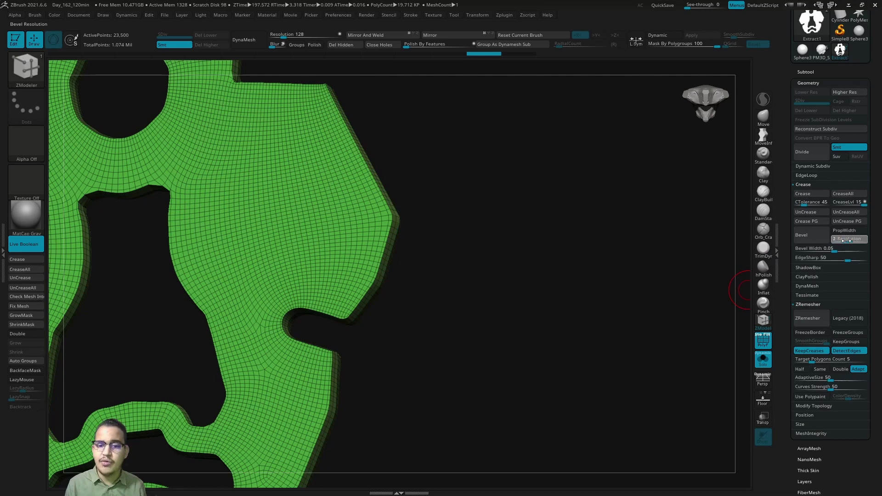
drag(478, 239, 499, 237)
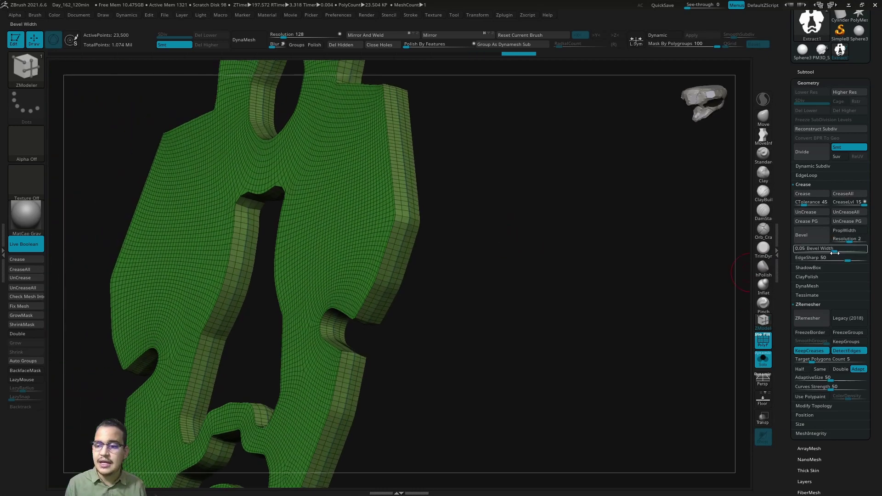
drag(834, 252, 823, 250)
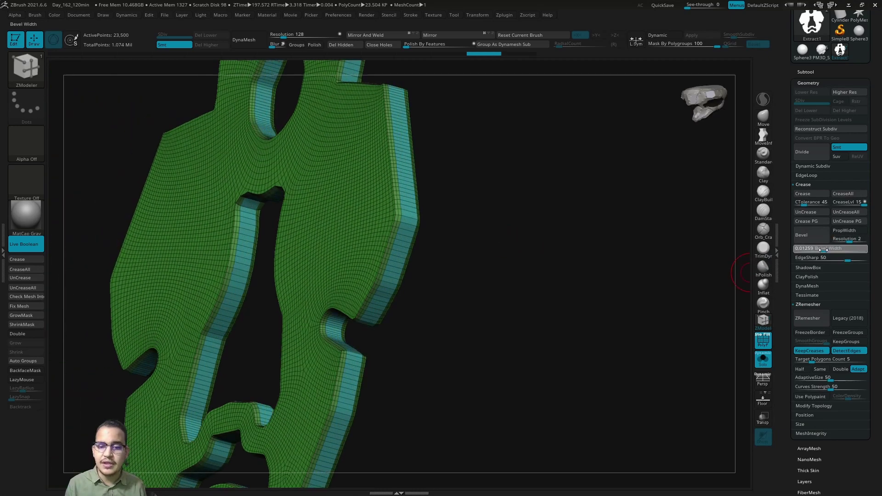
key(shift+f)
mouse_move(467, 181)
mouse_down()
mouse_move(480, 216)
mouse_move(443, 248)
mouse_move(432, 271)
mouse_move(429, 181)
mouse_move(418, 220)
mouse_move(388, 228)
mouse_move(424, 258)
mouse_move(433, 203)
mouse_move(424, 295)
mouse_up()
key(shift+f)
key(shift+f)
key(f)
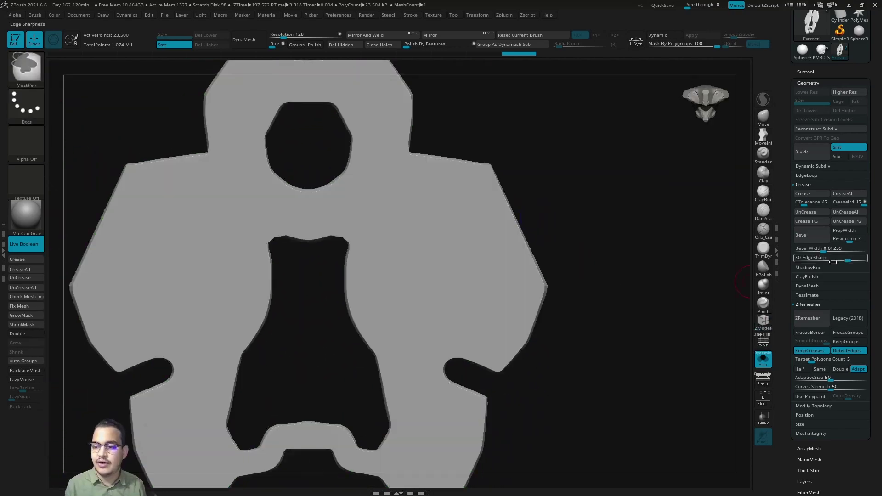
Step: Refine the bevel to resolution 3 and width about 0.04377, then inspect the side walls
mouse_move(822, 252)
mouse_down()
mouse_move(804, 248)
mouse_move(834, 251)
mouse_up()
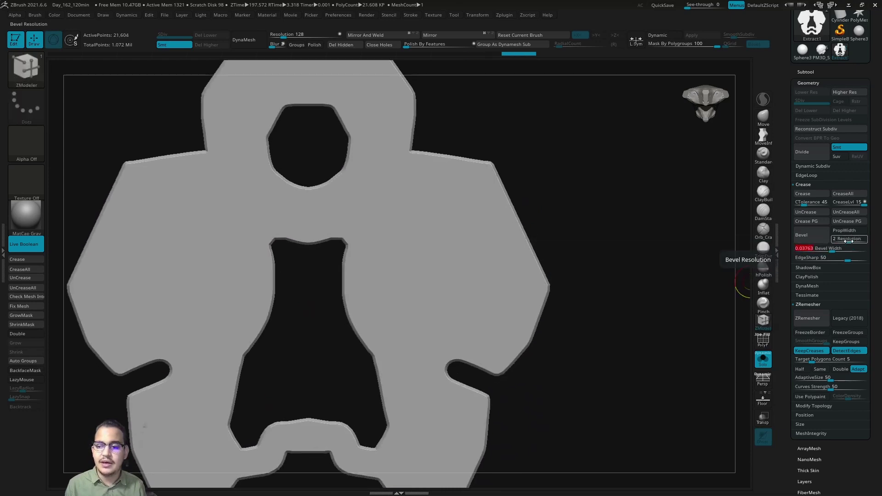
drag(851, 241, 856, 242)
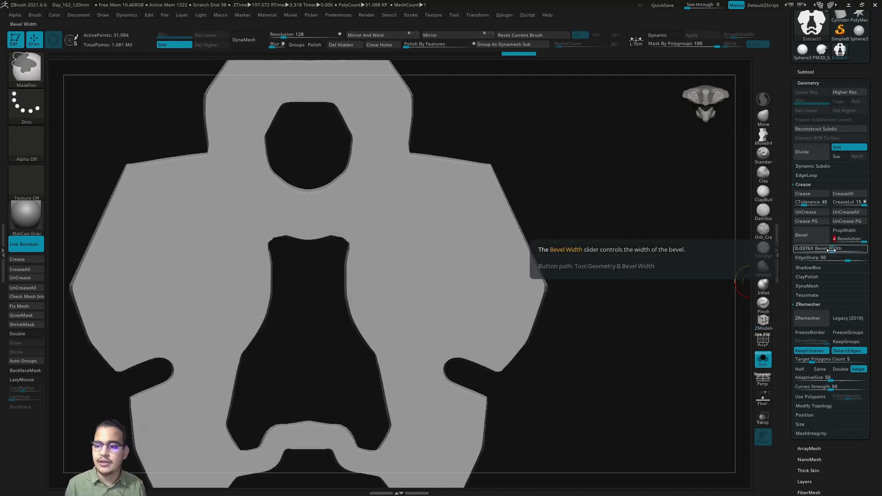
drag(827, 249, 833, 250)
mouse_move(480, 200)
shift+mouse_down()
mouse_move(437, 205)
mouse_move(471, 207)
shift+mouse_up()
key(b)
key(z)
key(m)
key(shift+f)
drag(498, 146, 481, 221)
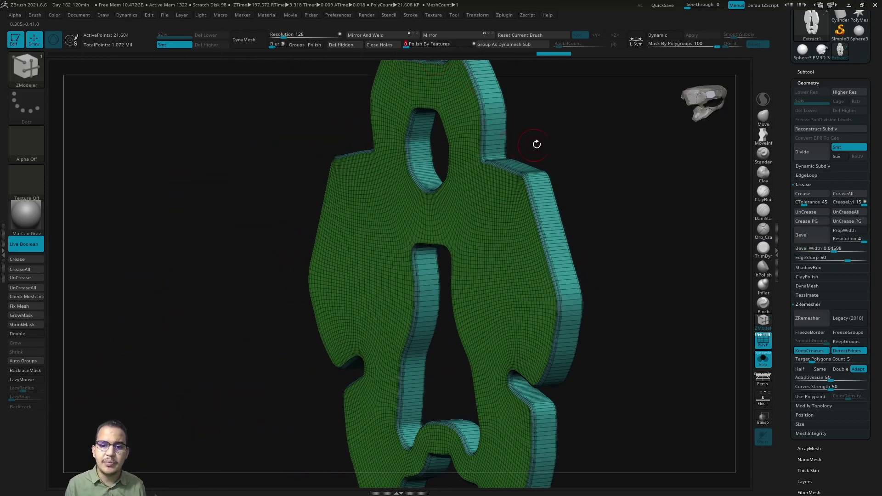
key(shift+f)
shift+drag(532, 180, 539, 178)
mouse_move(497, 223)
mouse_down()
mouse_move(447, 256)
mouse_move(483, 242)
mouse_move(520, 309)
mouse_up()
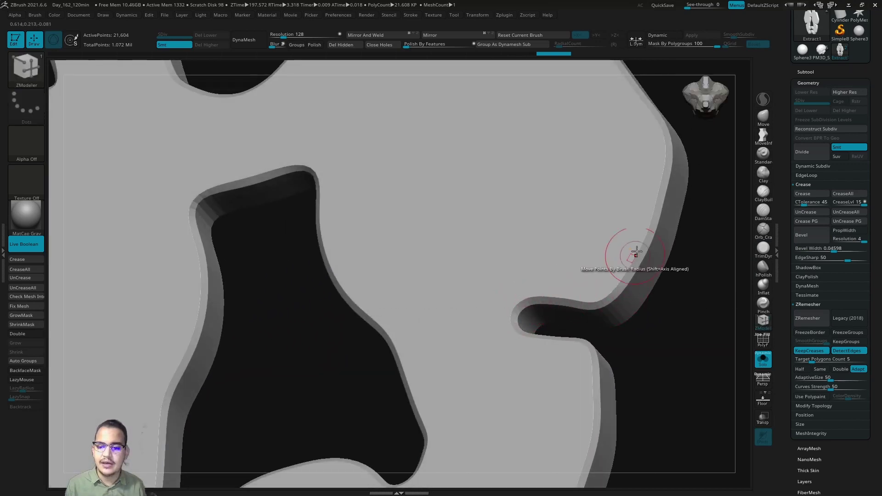
Step: Turn the panel upright to face front and tilt the view to see it in 3D
mouse_move(634, 252)
mouse_down()
mouse_move(587, 203)
mouse_move(569, 252)
mouse_move(413, 252)
mouse_move(441, 258)
mouse_move(417, 267)
mouse_move(518, 228)
mouse_move(455, 313)
mouse_move(483, 227)
mouse_move(464, 270)
mouse_up()
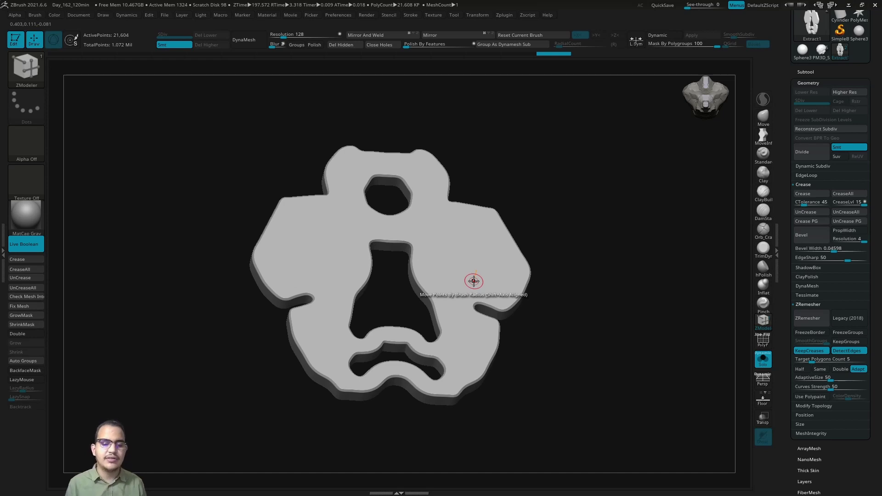
mouse_move(474, 281)
mouse_down()
mouse_move(399, 274)
mouse_move(380, 238)
mouse_move(417, 277)
mouse_move(445, 282)
mouse_up()
key(w)
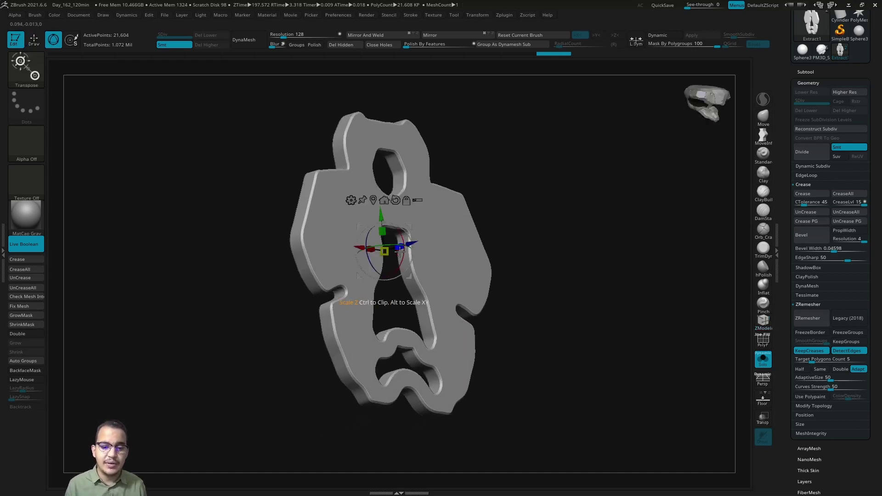
shift+drag(400, 252, 478, 254)
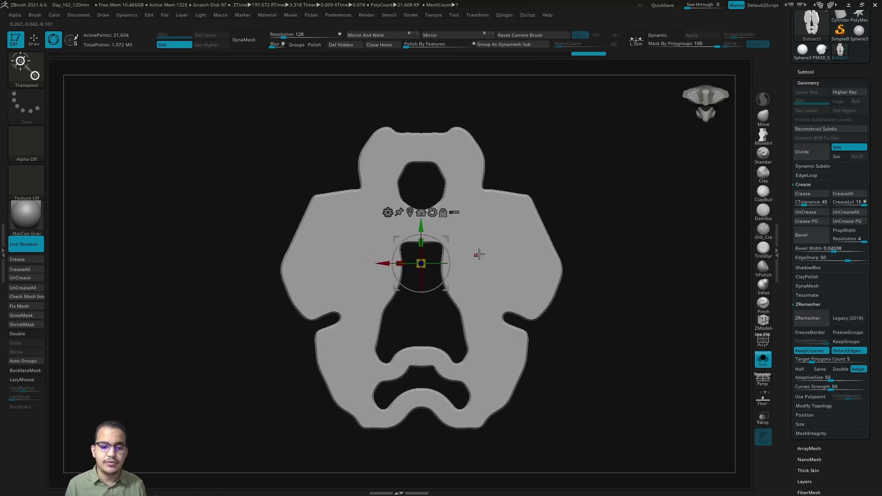
key(q)
mouse_move(479, 281)
right_down()
mouse_move(459, 310)
mouse_move(462, 207)
right_up()
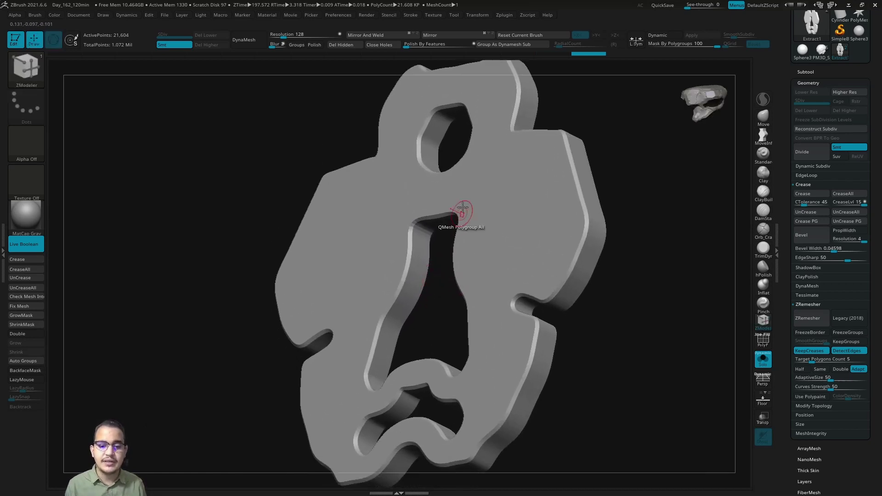
Step: Subdivide the panel with Ctrl+D and delete lower levels, leaving 345,724 points
key(ctrl+d)
key(ctrl+d)
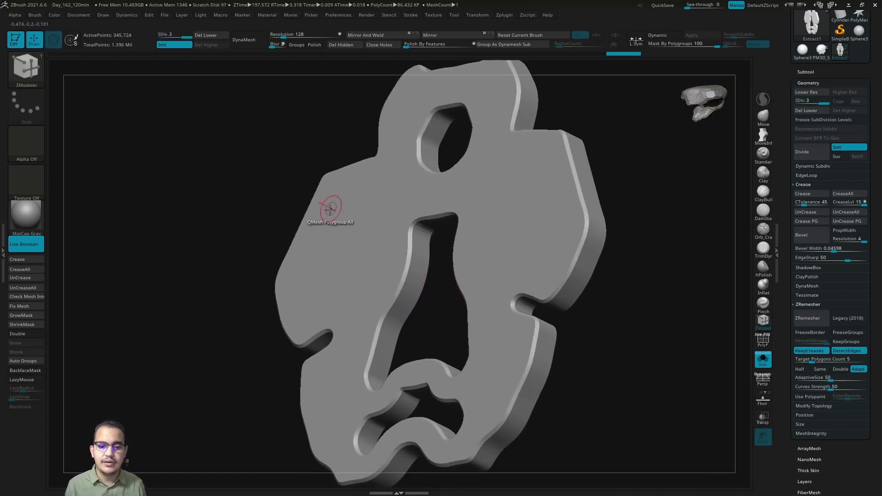
mouse_move(223, 146)
right_down()
mouse_move(243, 165)
mouse_move(258, 162)
mouse_move(237, 62)
right_up()
click(225, 34)
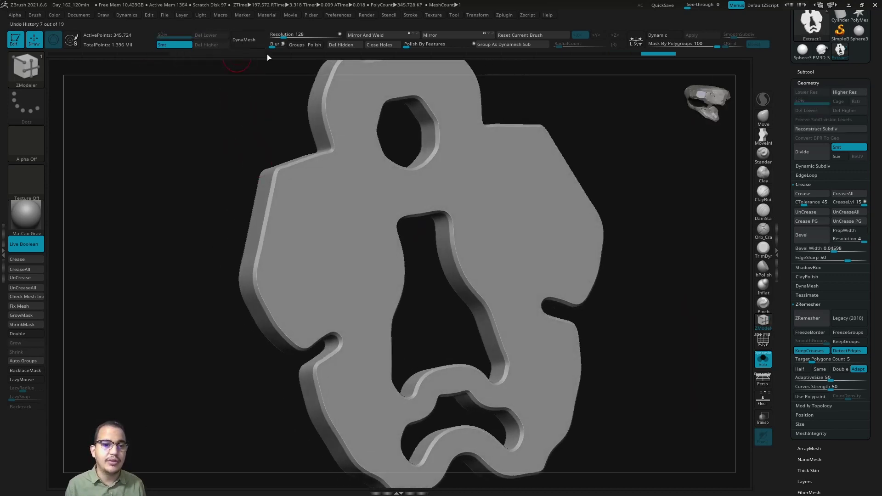
shift+drag(267, 54, 280, 56)
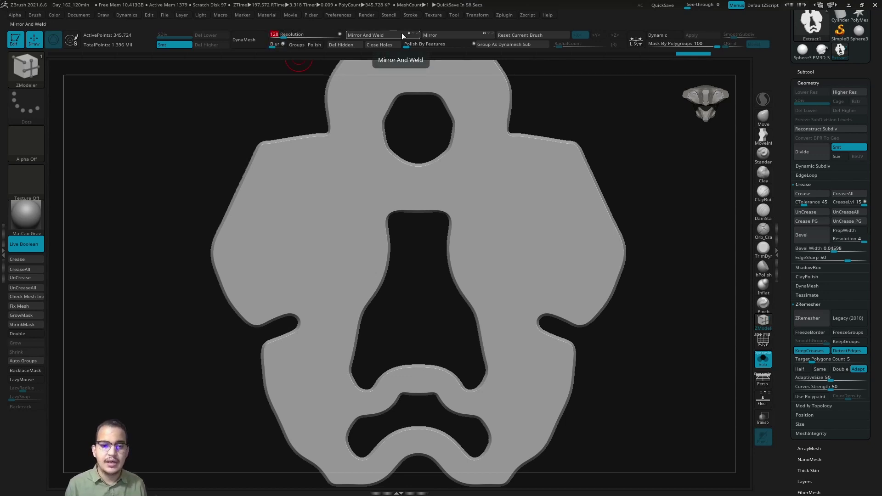
key(f)
click(764, 321)
shift+drag(587, 277, 588, 275)
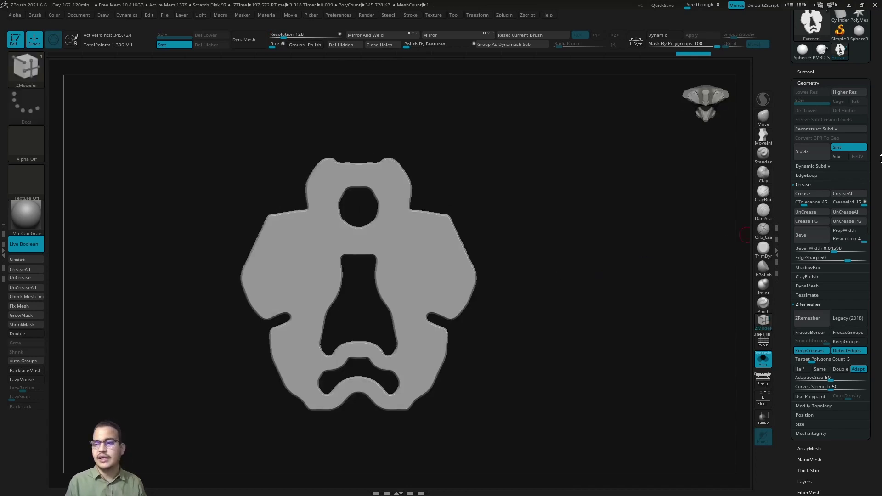
Step: Copy the emblem subtool and paste it into the helmet model as Extract2
scroll(817, 193, up, 3)
click(805, 165)
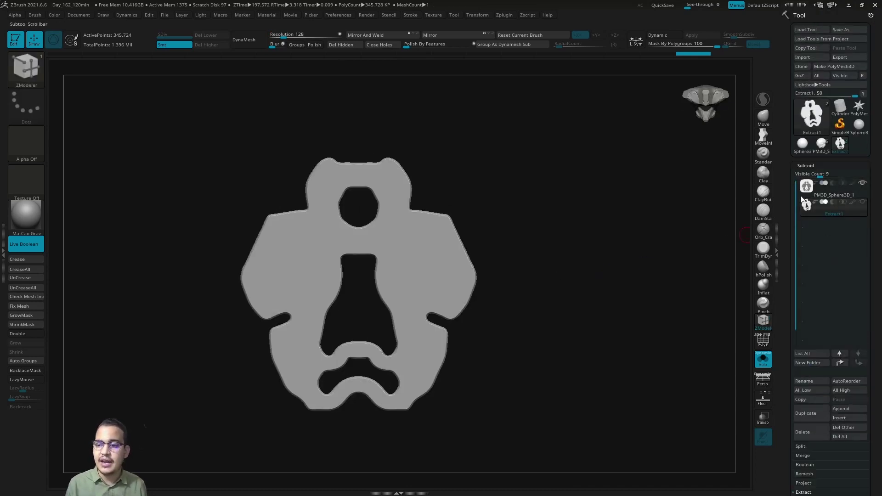
click(804, 404)
mouse_move(821, 144)
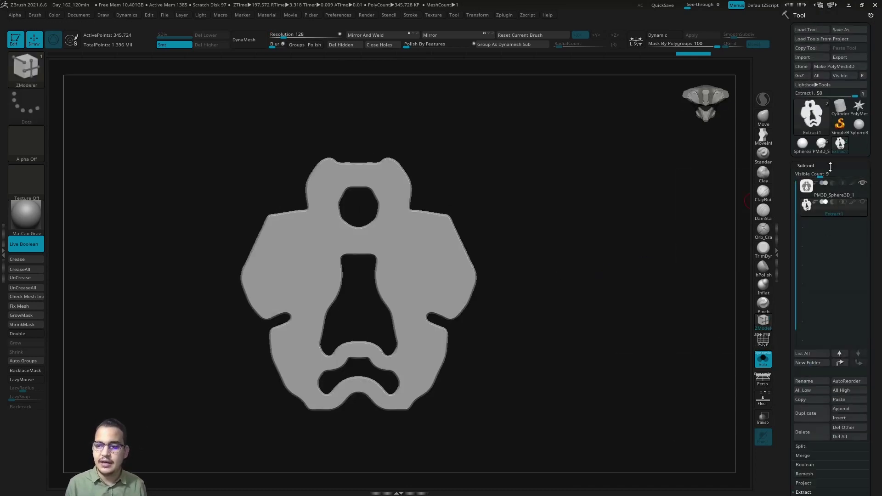
click(822, 148)
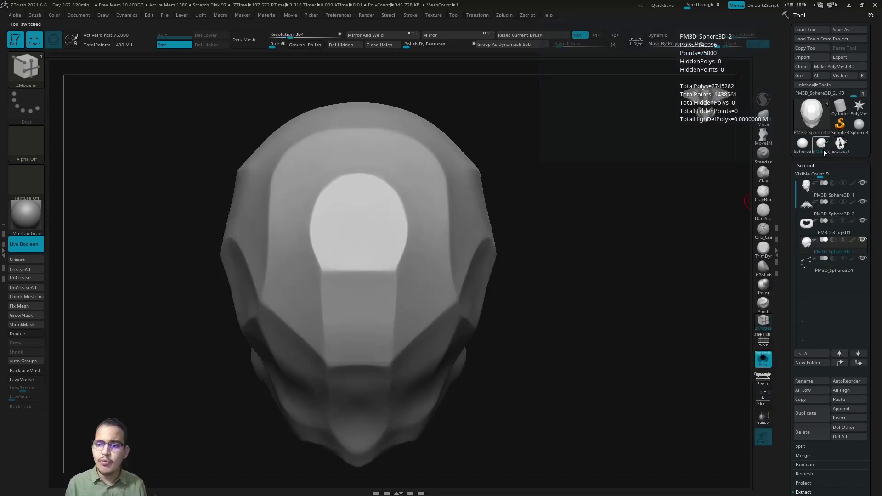
click(846, 399)
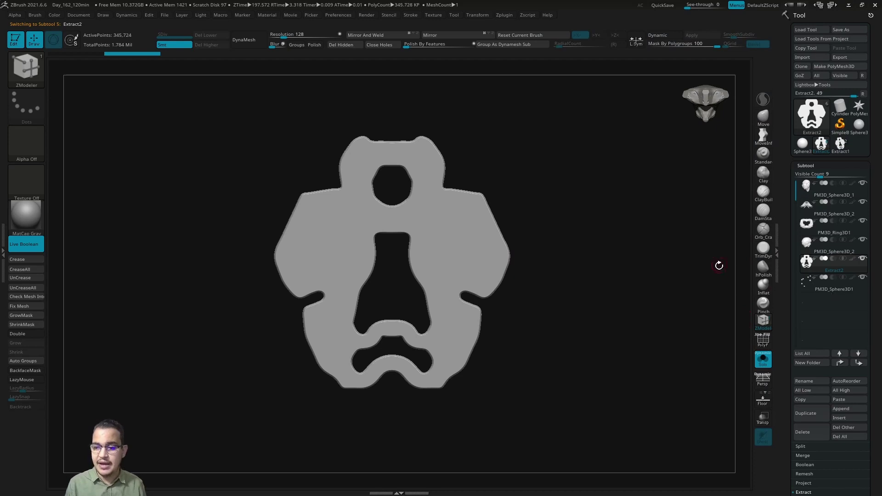
click(763, 360)
Step: Move the pasted emblem onto the helmet's front panel and check it front-on
key(w)
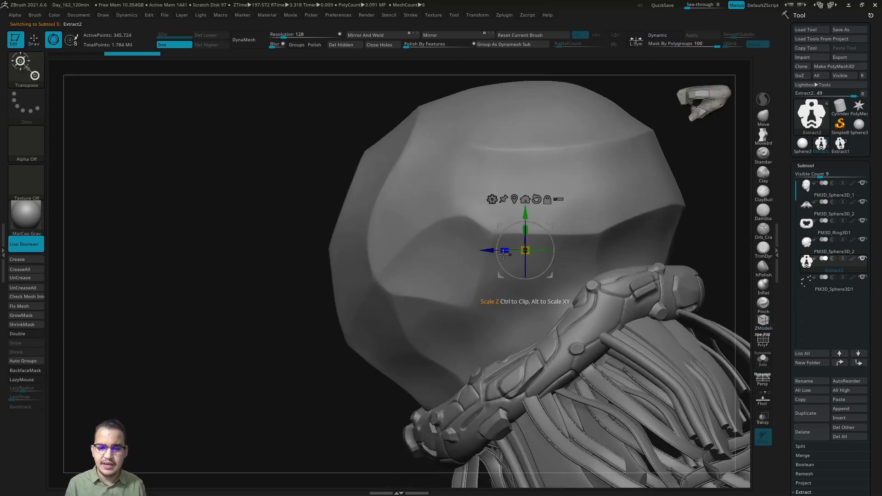
mouse_move(506, 250)
mouse_down()
mouse_move(279, 250)
mouse_move(242, 186)
mouse_move(329, 233)
mouse_up()
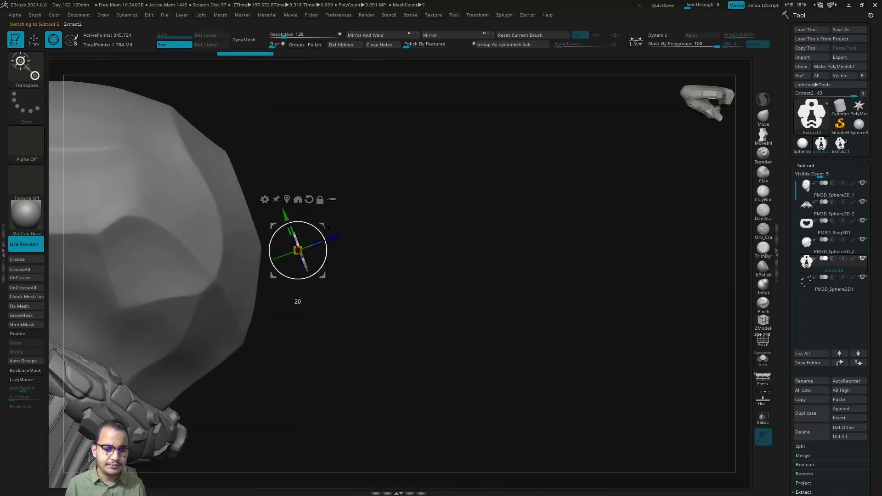
mouse_move(298, 251)
mouse_down()
mouse_move(249, 196)
mouse_move(417, 183)
mouse_up()
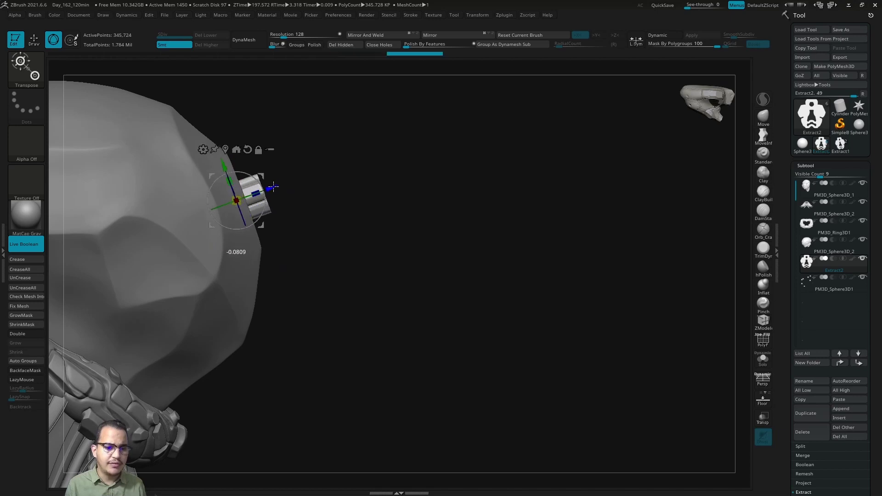
drag(322, 207, 64, 299)
key(b)
key(z)
key(m)
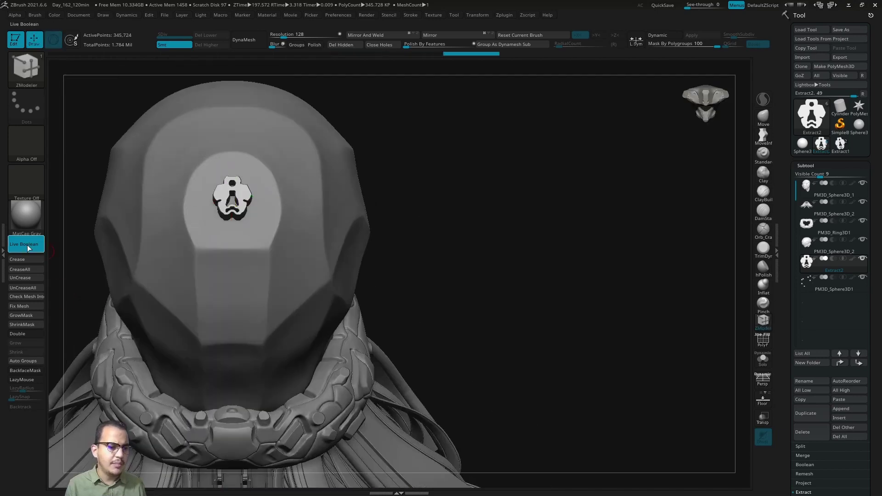
Step: Set Extract2 to Subtract, push it deeper into the forehead and tilt it to the slope
click(834, 256)
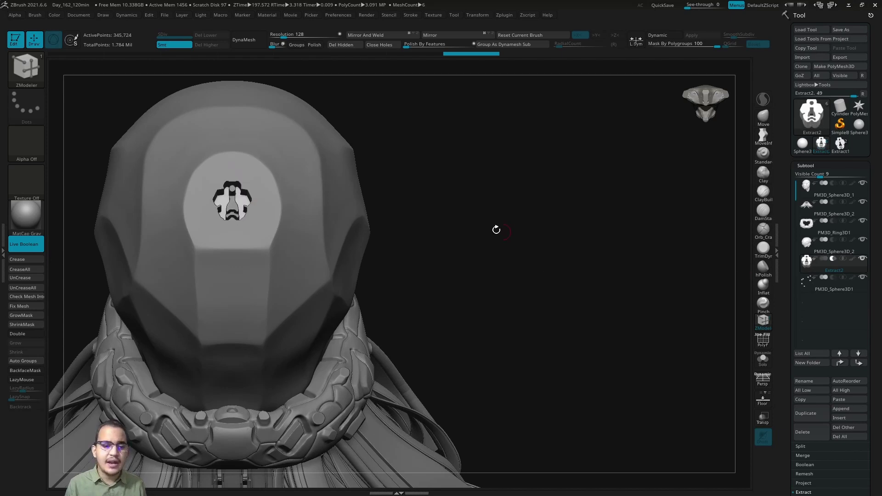
key(w)
mouse_move(252, 173)
mouse_down()
mouse_move(278, 263)
mouse_move(295, 215)
mouse_up()
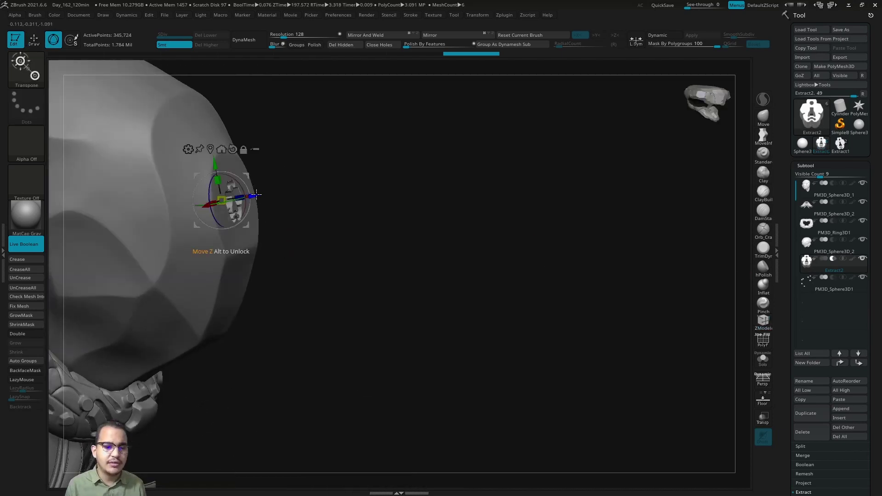
drag(256, 195, 259, 193)
mouse_move(343, 227)
shift+mouse_down()
mouse_move(319, 181)
mouse_move(258, 246)
mouse_move(230, 214)
shift+mouse_up()
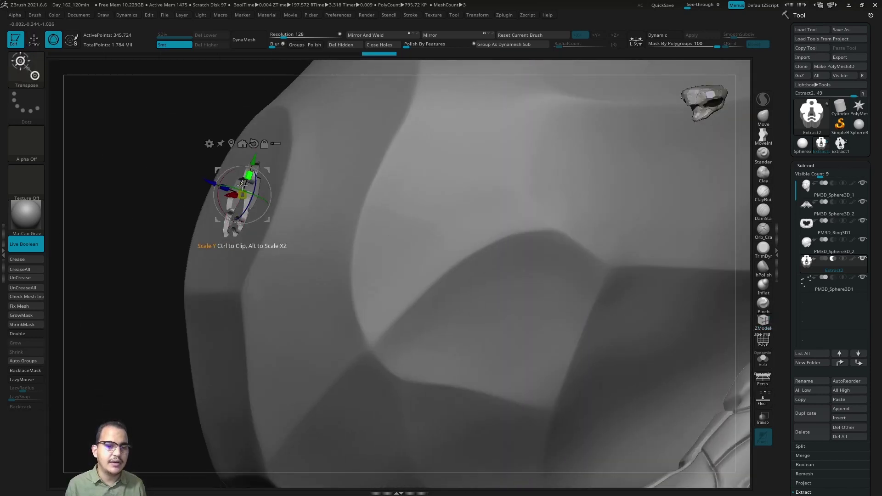
drag(221, 181, 316, 205)
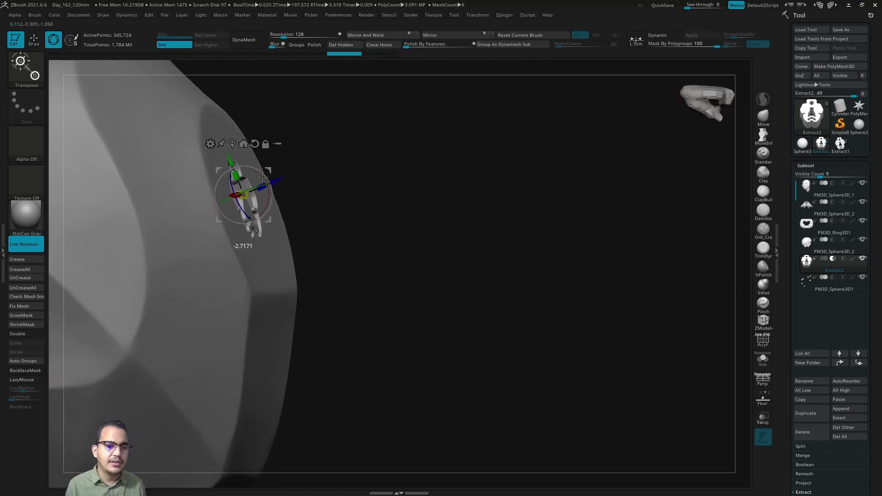
mouse_move(264, 177)
right_down()
mouse_move(259, 196)
mouse_move(210, 180)
mouse_move(252, 251)
right_up()
Step: Nudge the emblem slightly lower on the forehead and inspect the carved cutout from several angles
key(b)
key(z)
key(m)
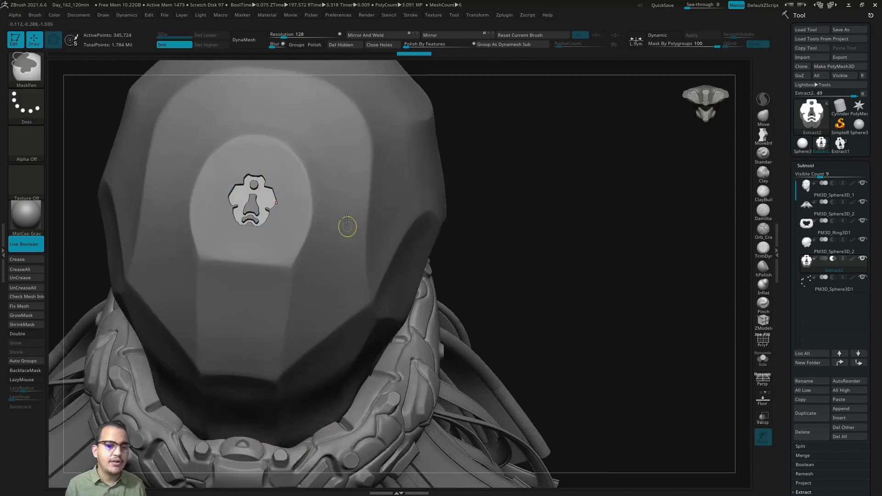
mouse_move(345, 226)
right_down()
mouse_move(338, 213)
mouse_move(346, 202)
mouse_move(311, 197)
right_up()
key(w)
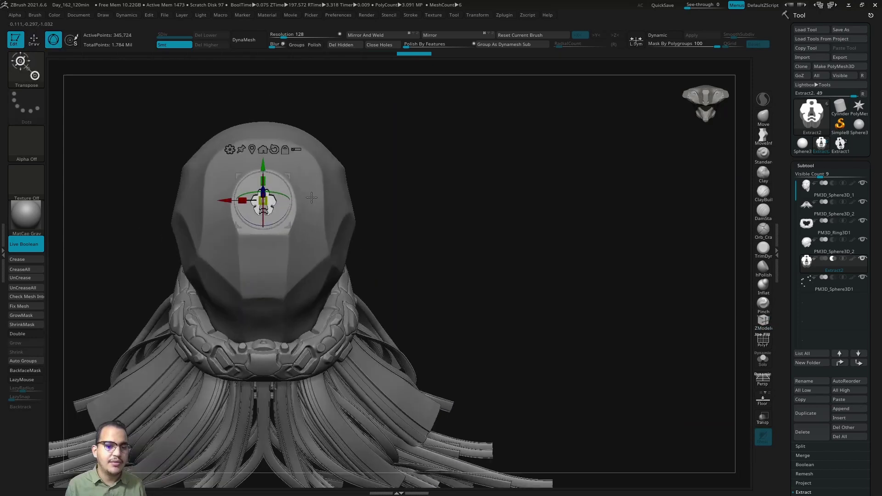
drag(270, 163, 277, 169)
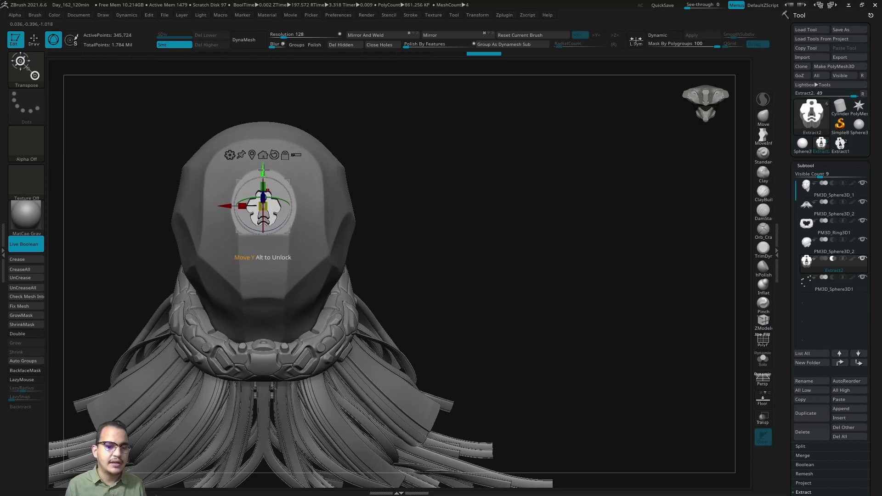
key(q)
mouse_move(324, 163)
right_down()
mouse_move(317, 257)
mouse_move(350, 275)
mouse_move(361, 220)
right_up()
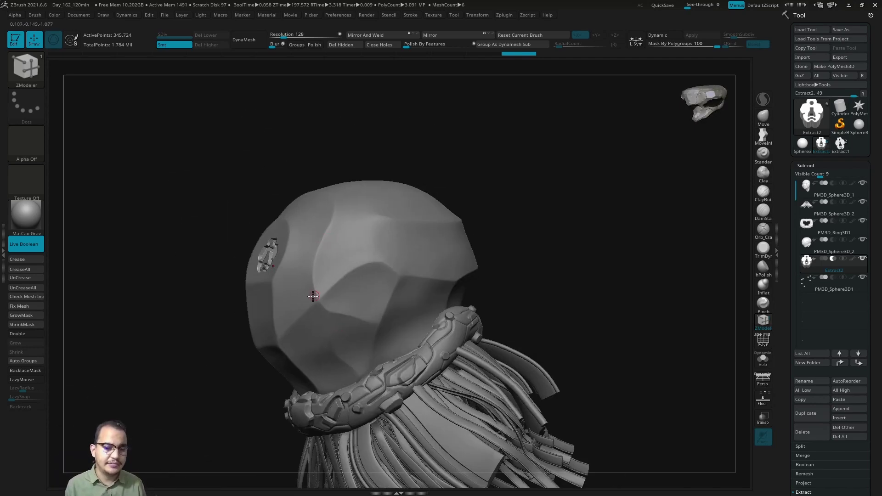
right_drag(313, 296, 325, 253)
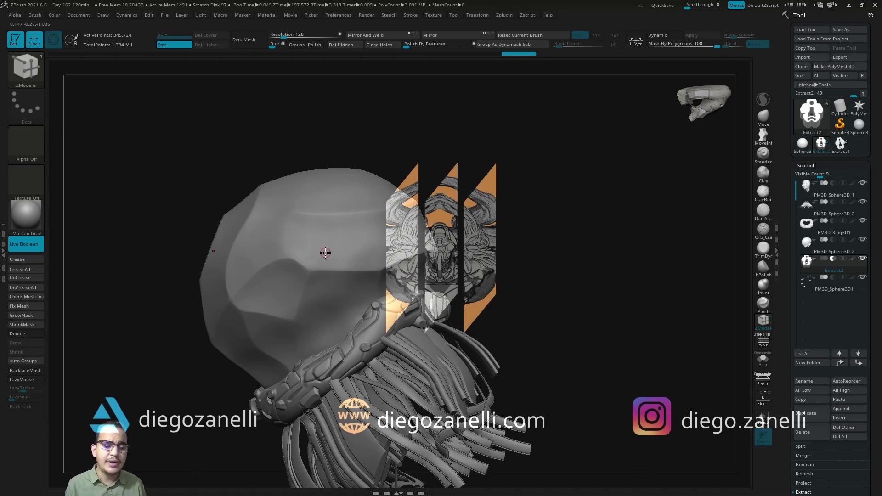